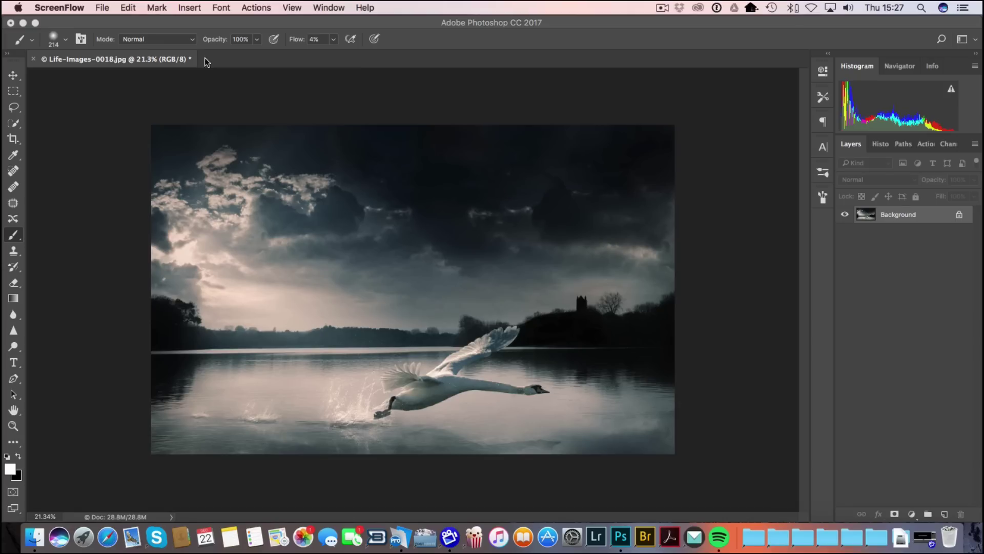
Create Untitled-1, a new white 8 × 8 inch document at resolution 72
click(94, 20)
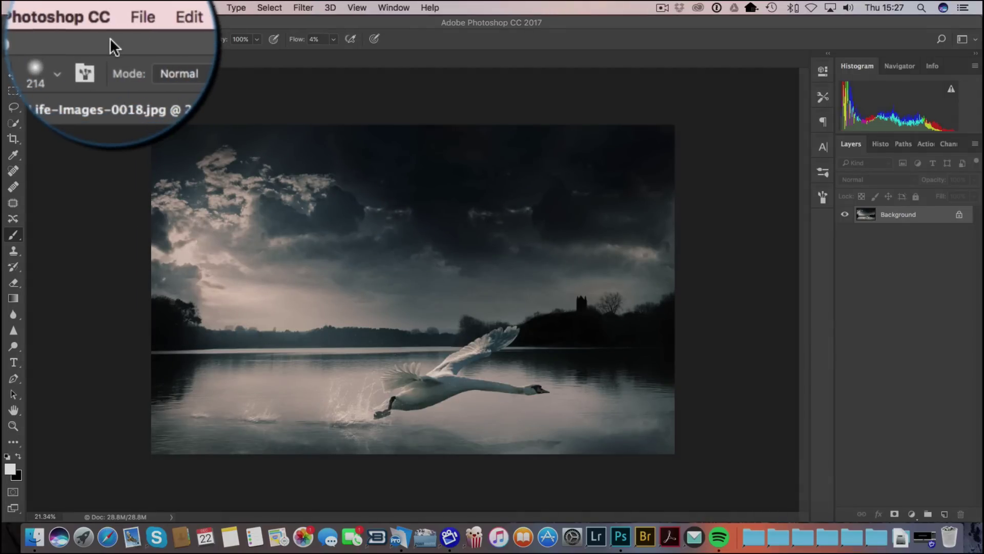
click(111, 18)
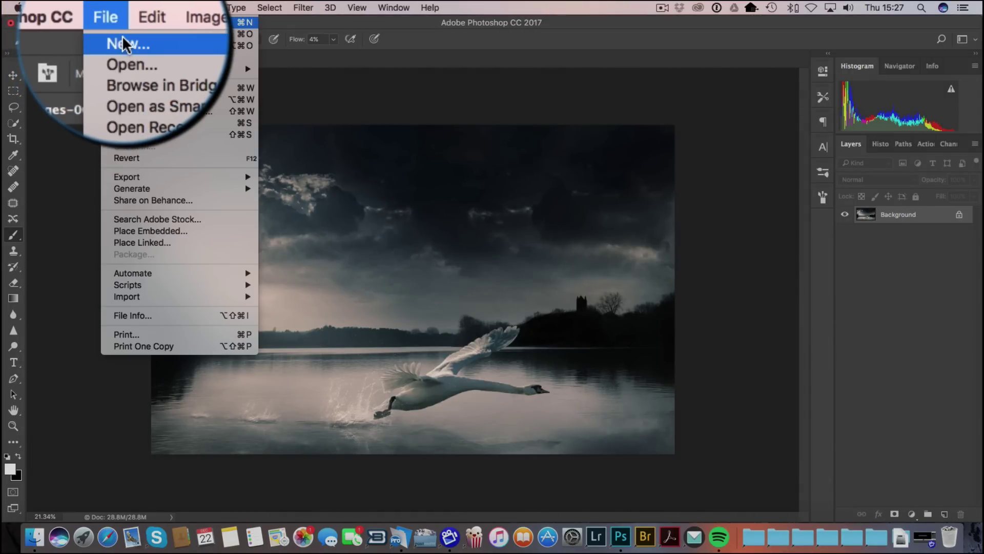
click(125, 22)
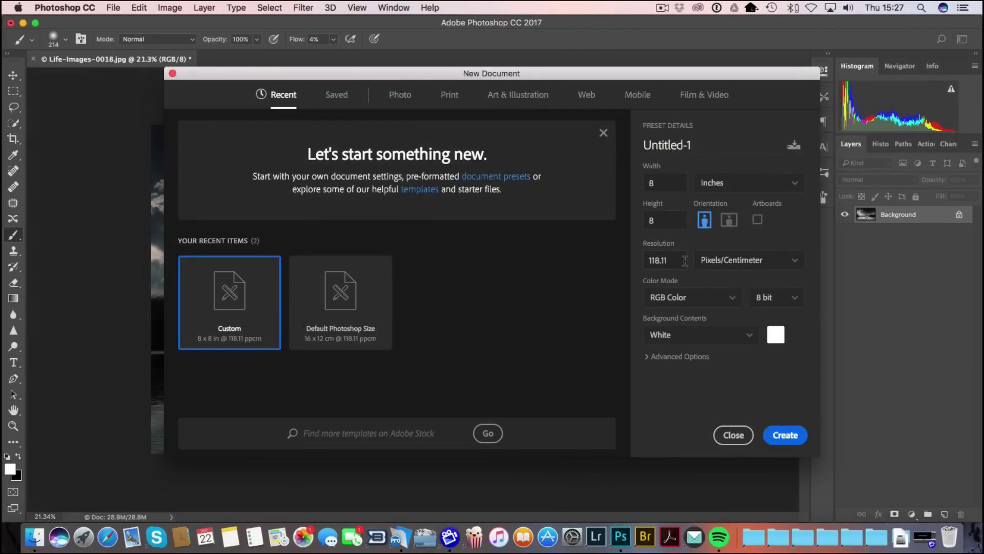
drag(678, 261, 646, 260)
text(72)
click(791, 436)
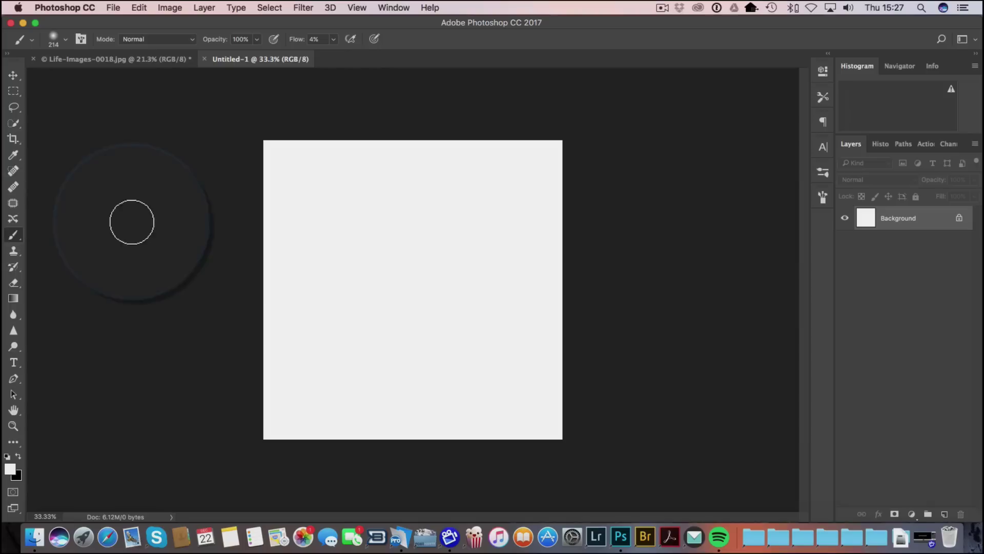
Set up a black brush at 100 px, 56% hardness and 100% flow
right_click(13, 234)
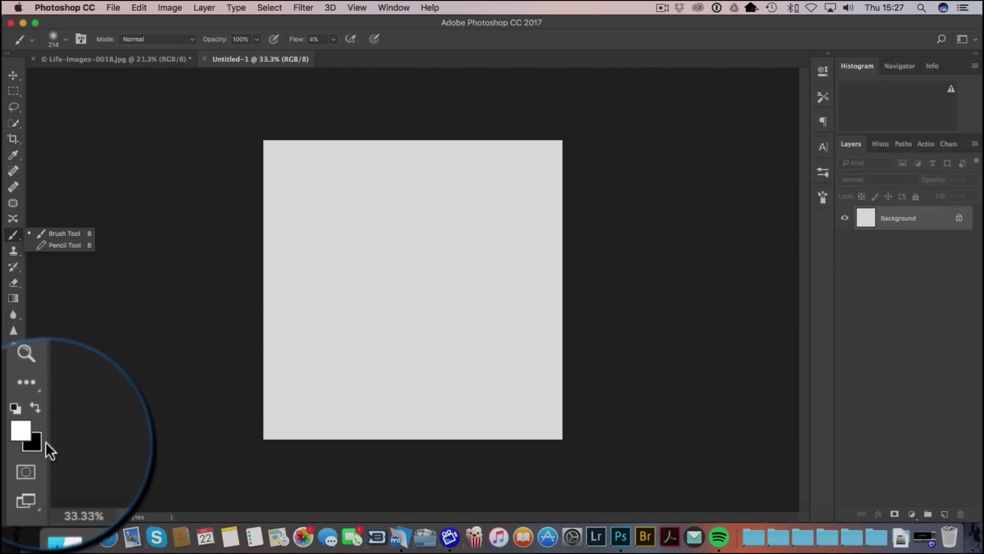
click(18, 455)
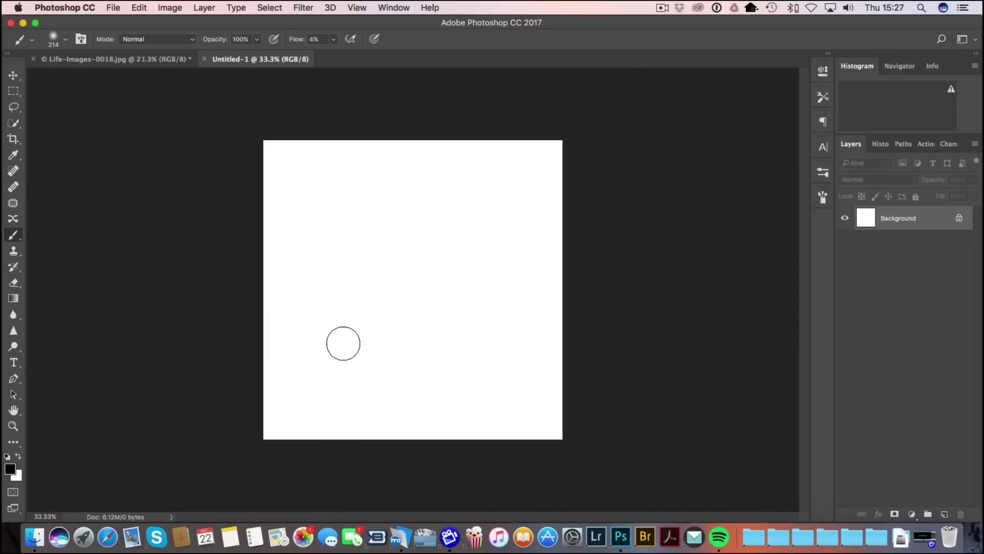
mouse_move(368, 251)
mouse_down()
mouse_move(354, 257)
mouse_move(380, 303)
mouse_move(385, 341)
mouse_move(378, 292)
mouse_move(406, 437)
mouse_move(406, 410)
mouse_up()
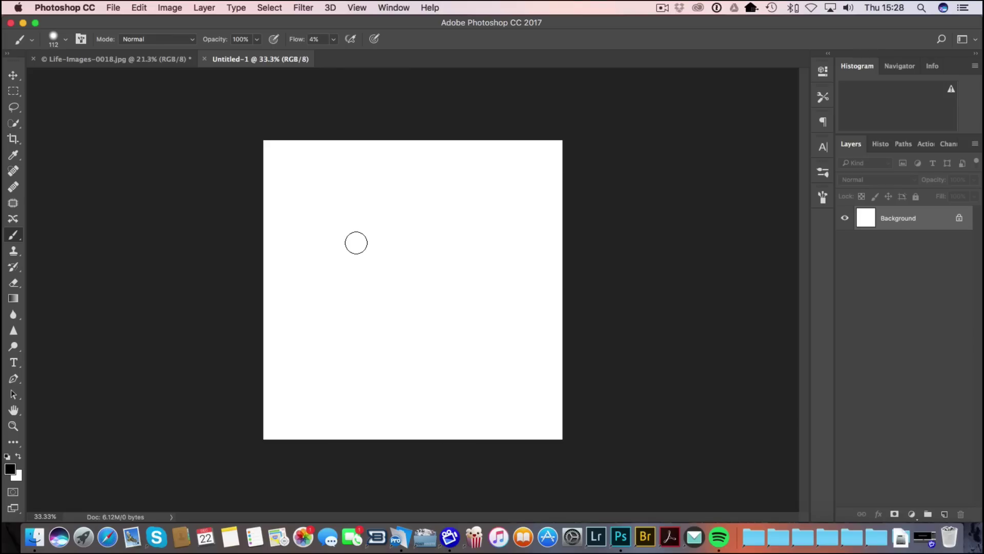
drag(361, 242, 367, 248)
click(333, 39)
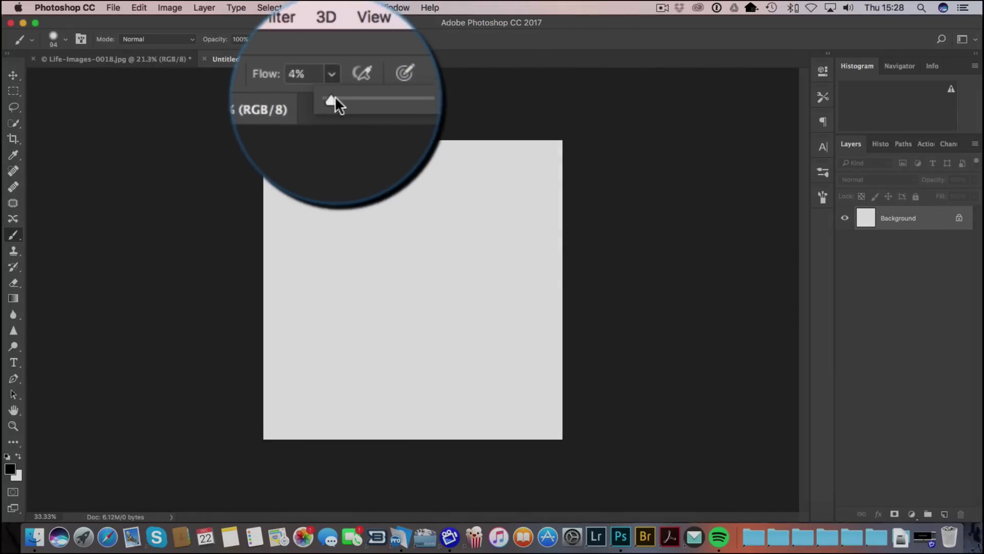
drag(331, 54, 389, 54)
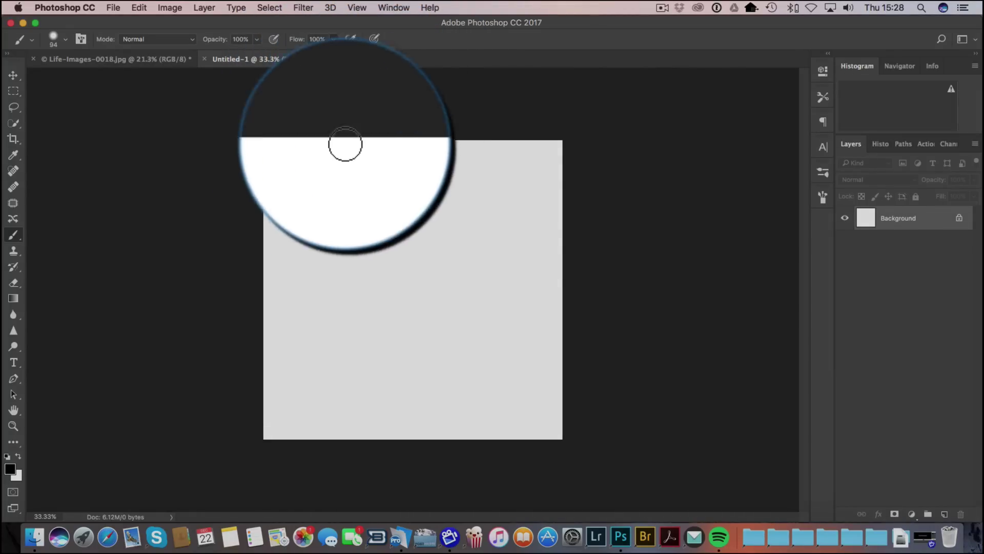
Dab and stroke black spots across the canvas centre into a roughly round cluster
click(354, 246)
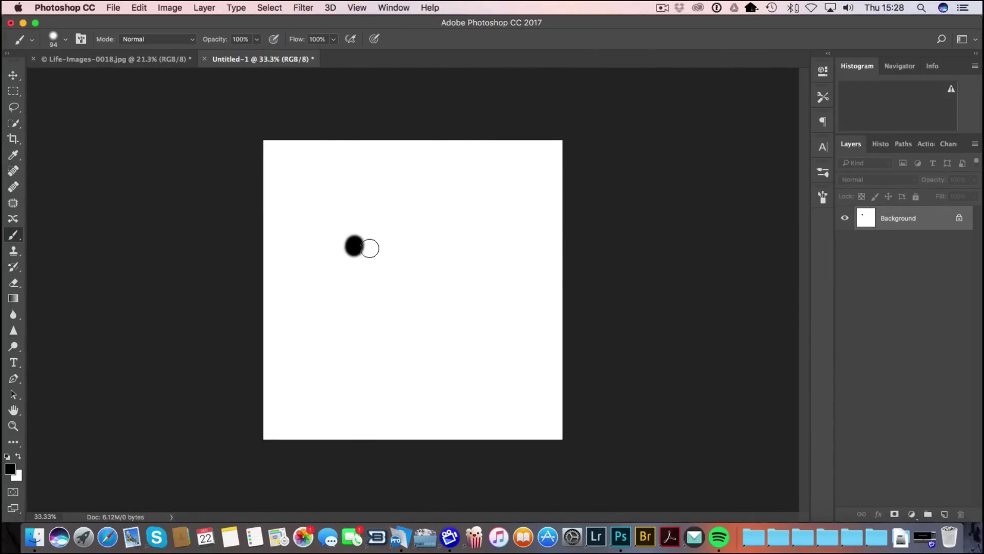
click(371, 246)
click(377, 262)
click(362, 268)
click(363, 285)
click(383, 281)
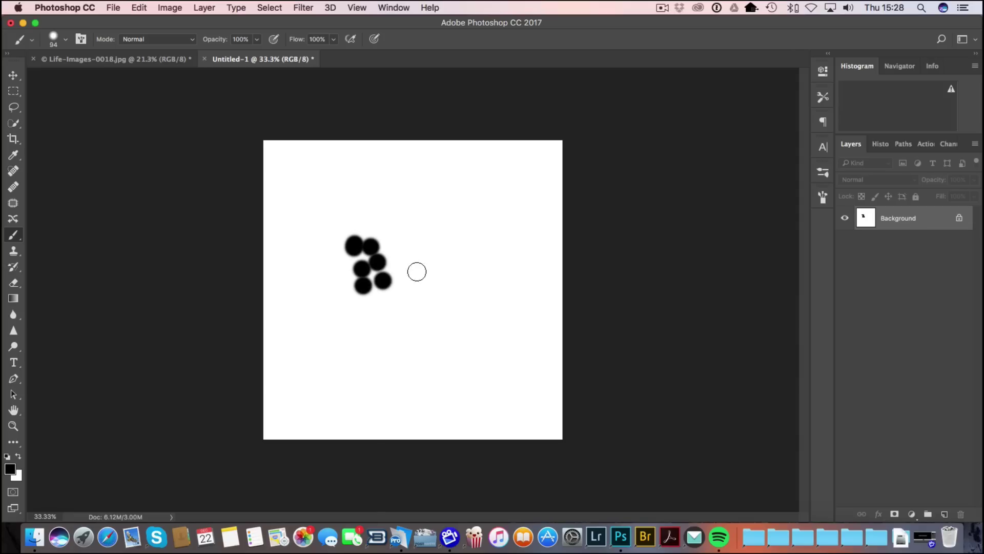
click(411, 268)
click(397, 256)
click(404, 239)
click(391, 228)
click(433, 249)
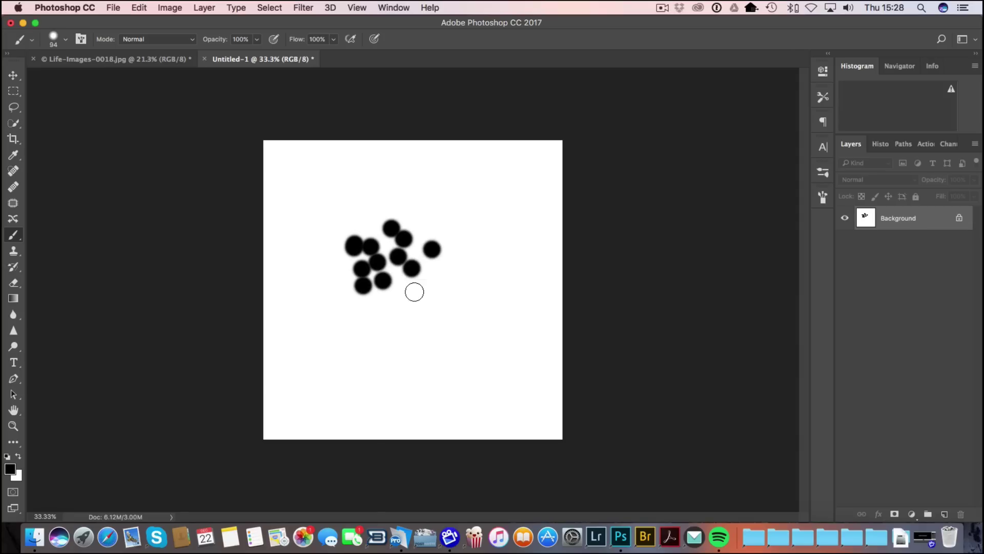
click(416, 292)
click(395, 306)
click(372, 315)
click(388, 326)
click(418, 325)
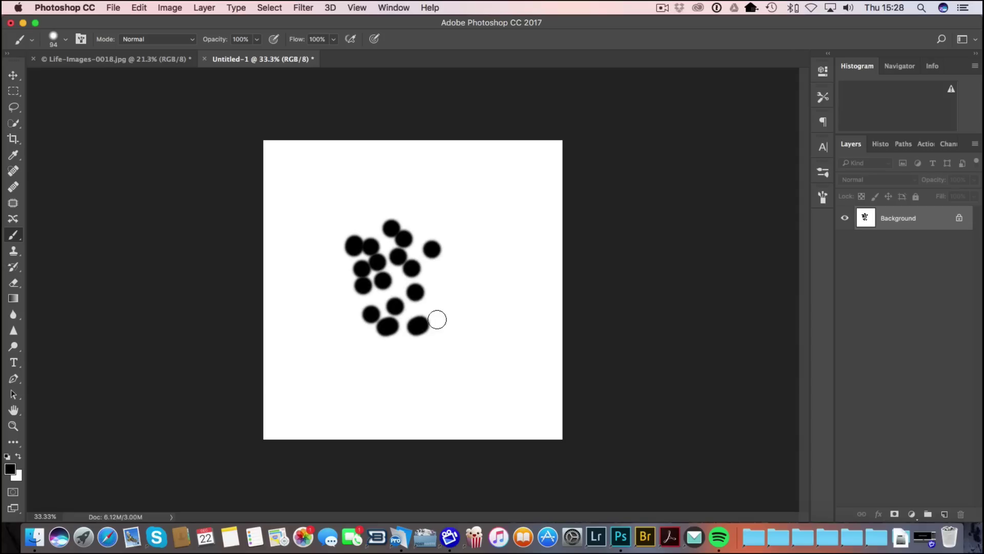
click(435, 309)
click(448, 290)
drag(474, 282, 461, 279)
click(460, 260)
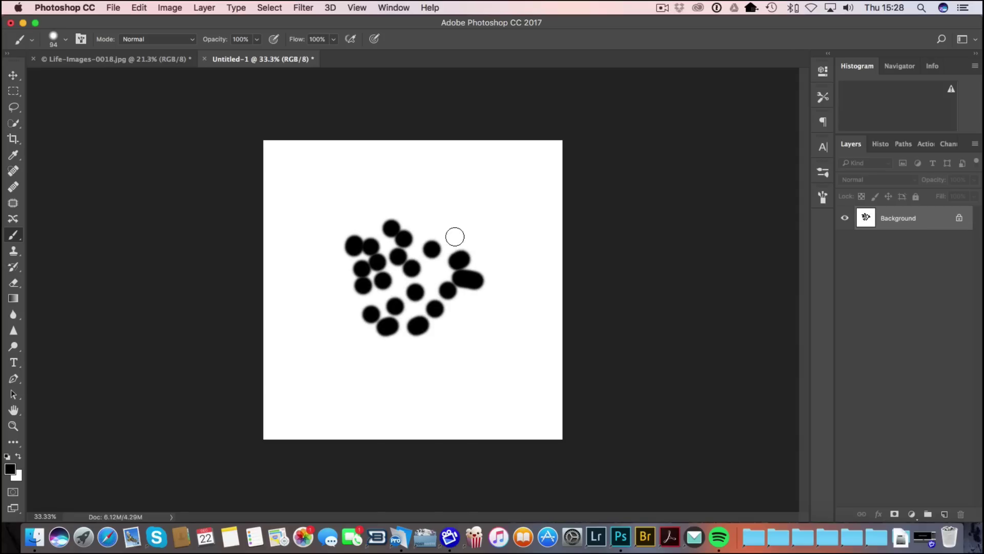
mouse_move(455, 236)
mouse_down()
mouse_move(397, 205)
mouse_move(358, 216)
mouse_up()
click(405, 203)
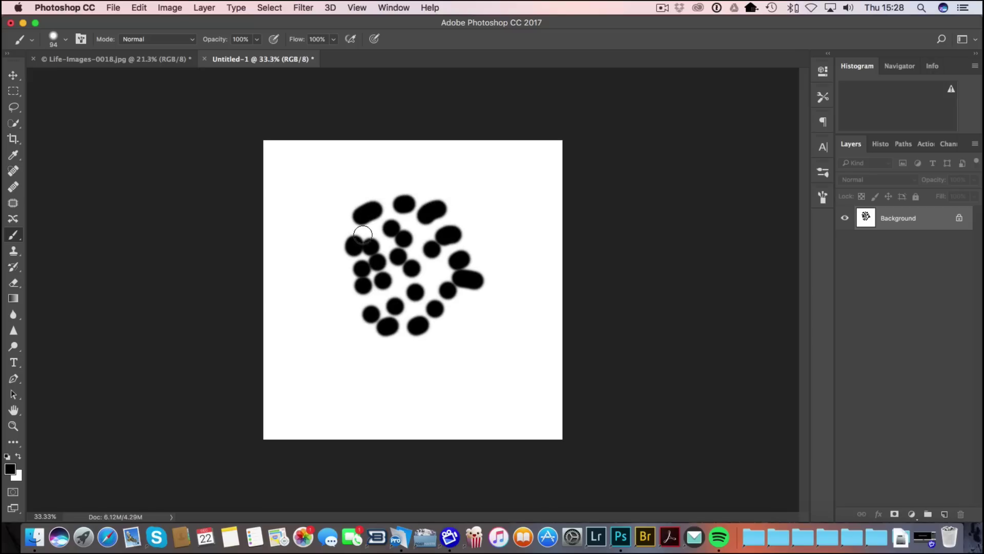
click(333, 252)
click(326, 265)
click(340, 281)
click(342, 300)
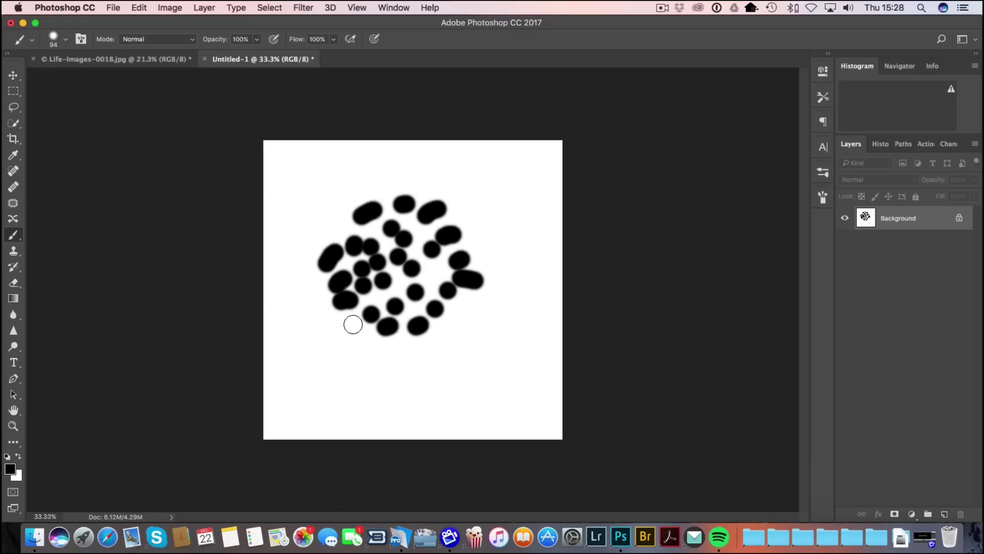
click(356, 325)
click(378, 351)
click(410, 351)
click(431, 341)
drag(450, 326, 460, 315)
drag(350, 220, 345, 198)
click(376, 183)
click(392, 184)
click(412, 186)
click(455, 195)
click(316, 239)
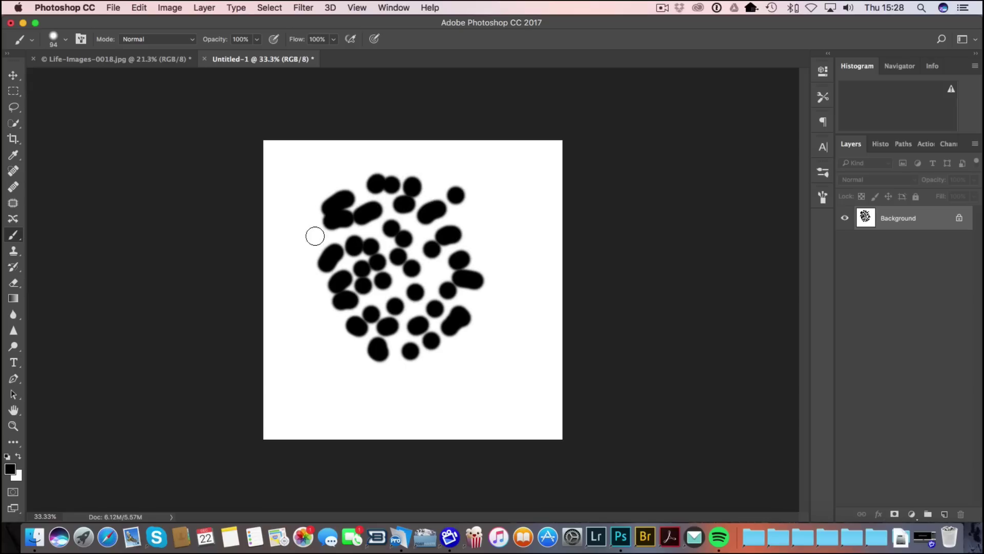
drag(319, 275, 306, 291)
click(312, 300)
click(335, 319)
click(328, 340)
click(334, 356)
click(357, 350)
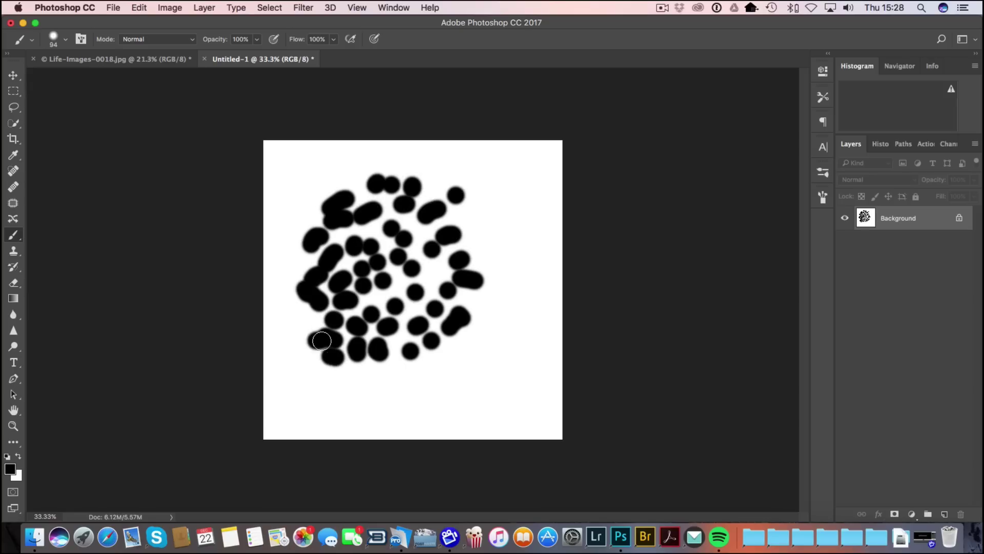
click(301, 329)
click(331, 322)
drag(440, 340, 449, 337)
click(477, 327)
click(492, 323)
click(493, 290)
click(476, 250)
click(476, 220)
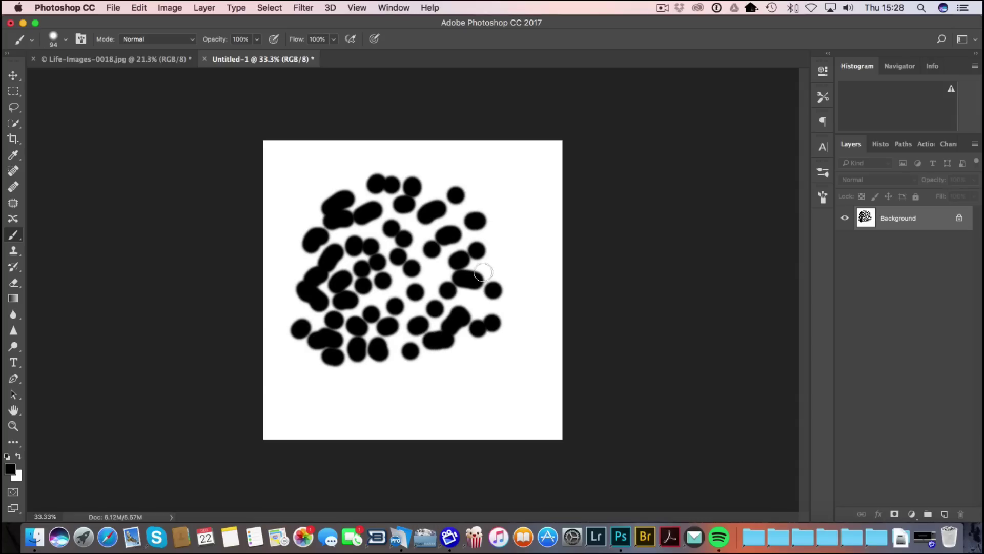
click(423, 365)
click(398, 369)
click(385, 373)
click(363, 380)
click(349, 381)
click(350, 366)
click(423, 384)
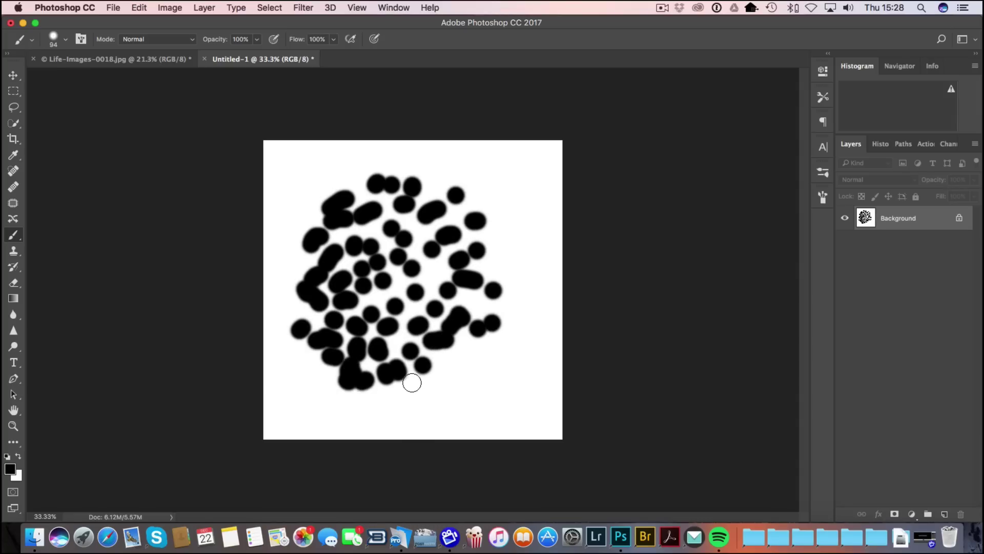
click(444, 378)
click(451, 361)
drag(410, 386, 390, 396)
click(464, 360)
click(477, 361)
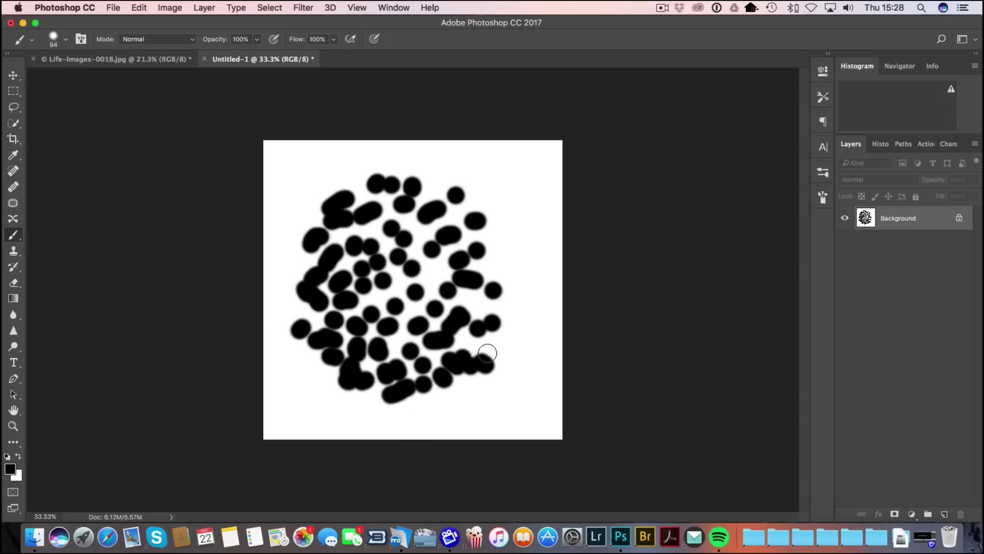
click(490, 357)
click(501, 350)
click(475, 306)
click(435, 270)
click(496, 266)
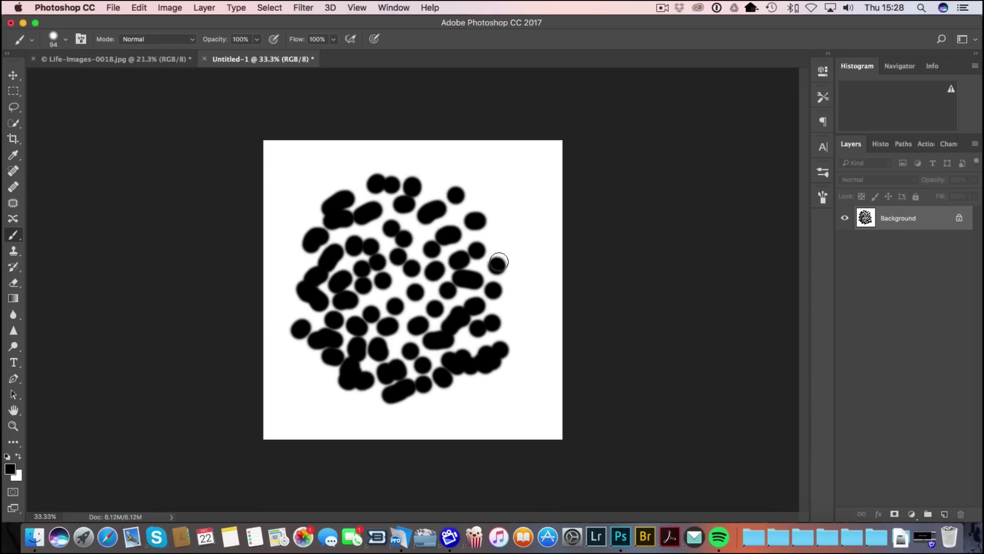
click(494, 236)
click(457, 212)
click(434, 184)
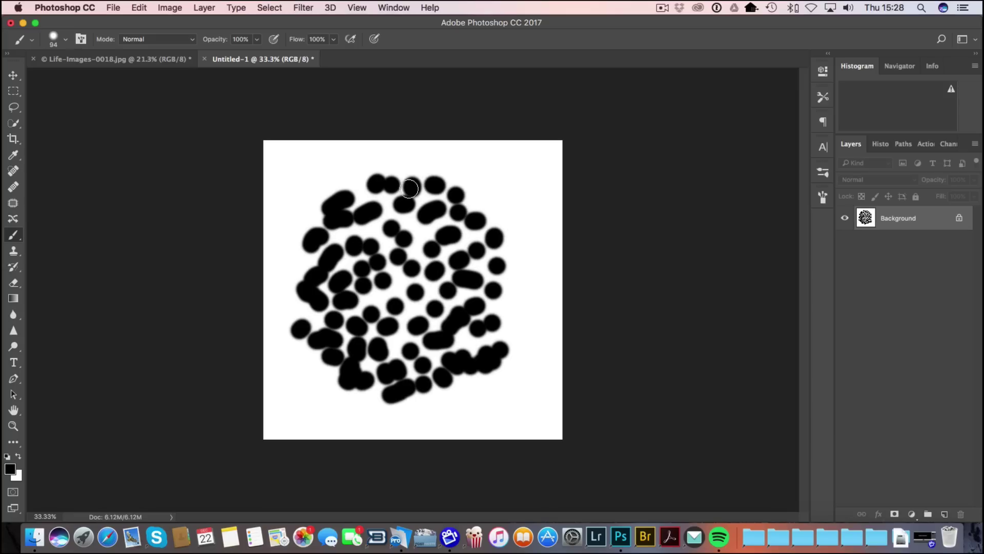
click(358, 183)
click(318, 236)
click(304, 221)
drag(302, 263, 288, 273)
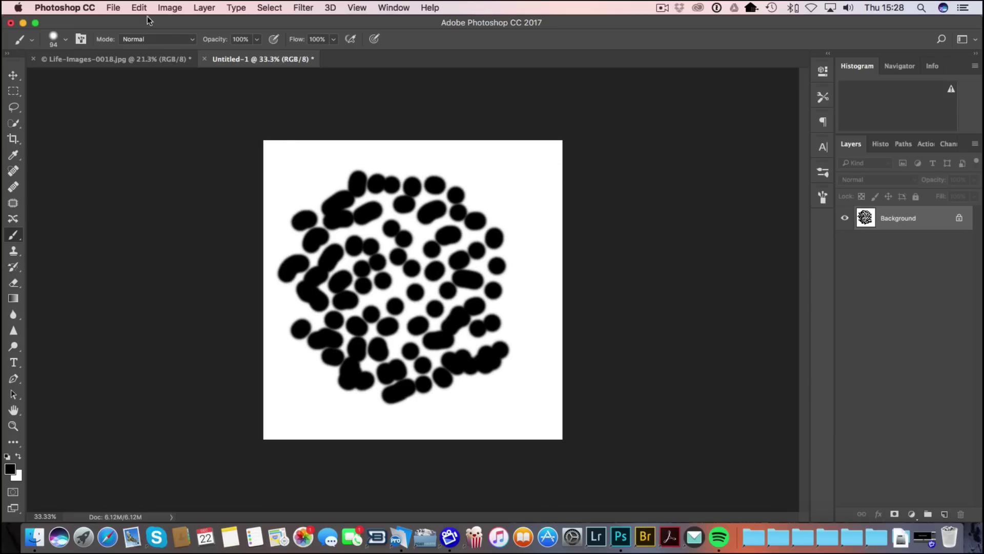
Define the dab cluster as the 1172 px brush preset 'PlantPhoto Random Brush' and check it
click(114, 8)
mouse_move(133, 6)
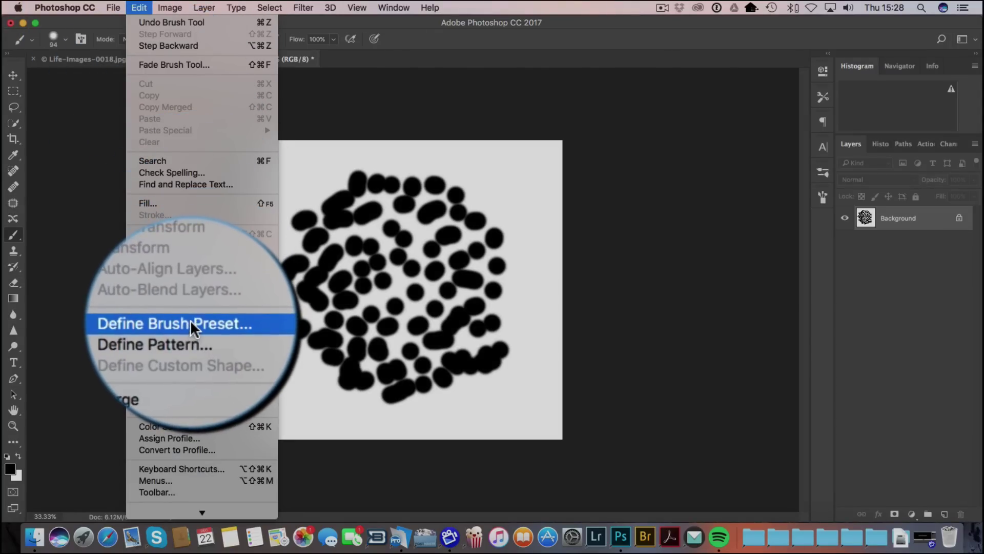
click(190, 323)
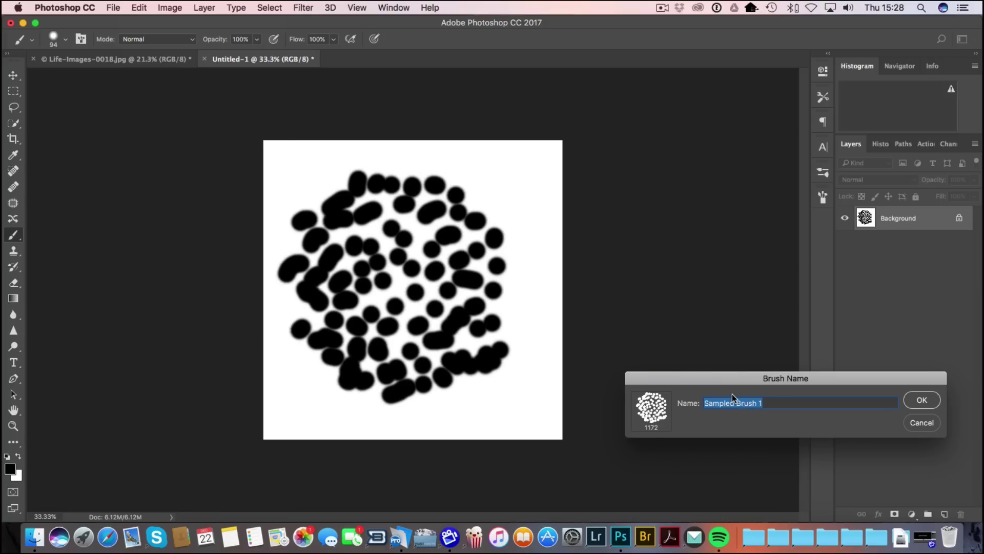
text(PlantPhoto Random Brus)
key(Return)
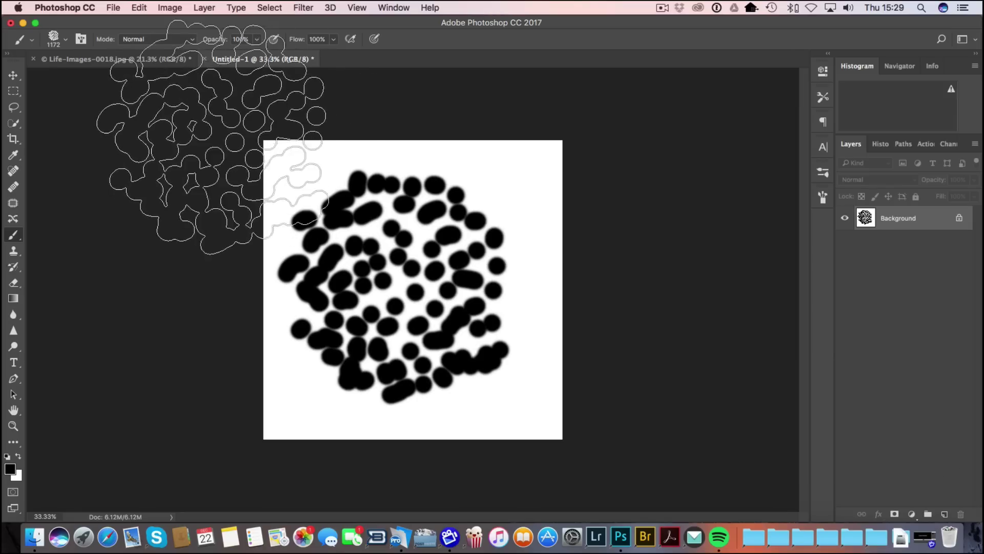
key(F5)
click(65, 40)
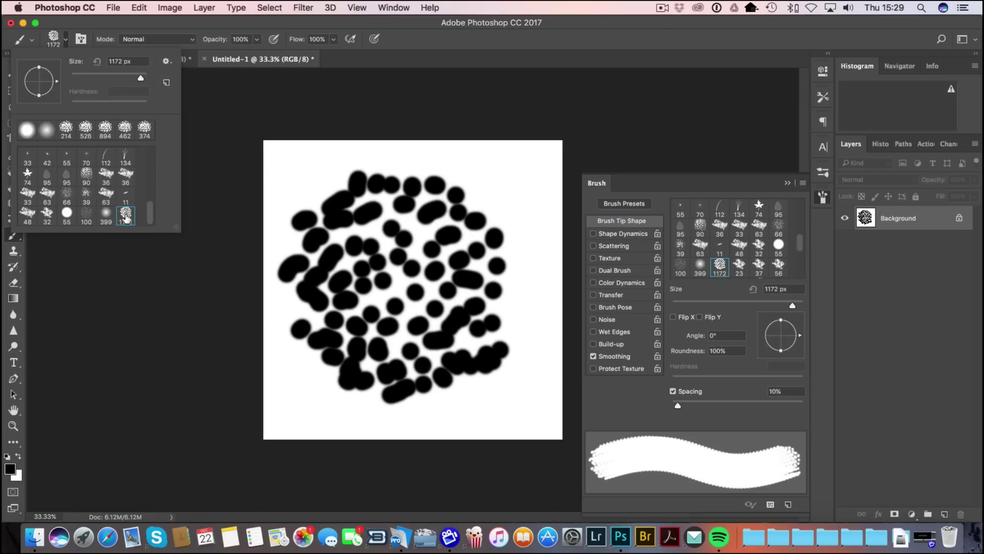
Close the blob document without saving and resize the brush to 319 px
click(206, 64)
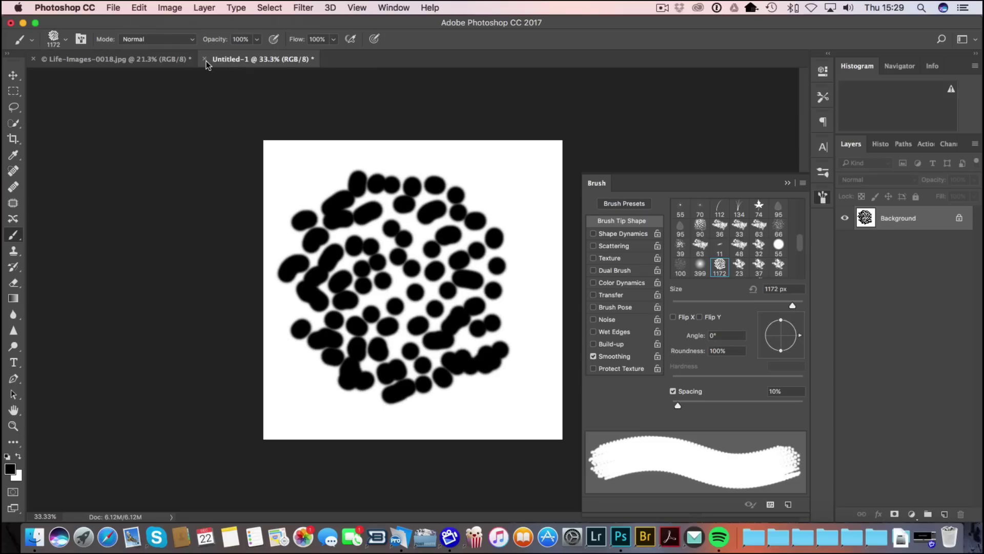
click(205, 59)
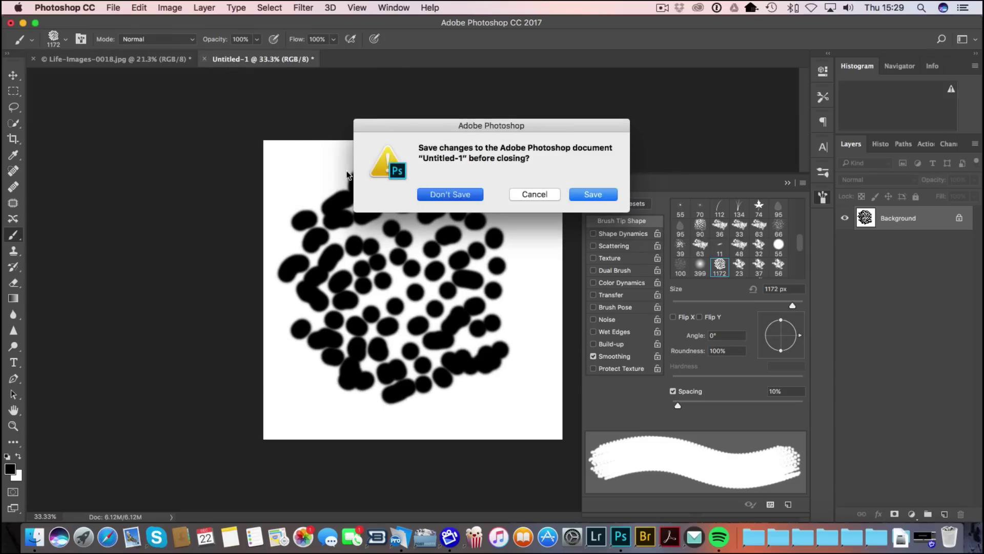
key(super+d)
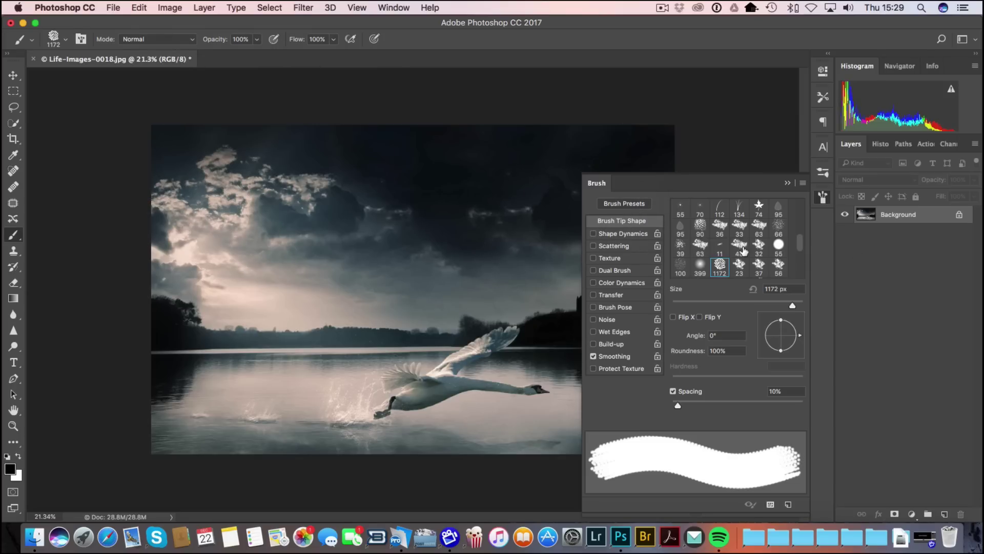
click(788, 183)
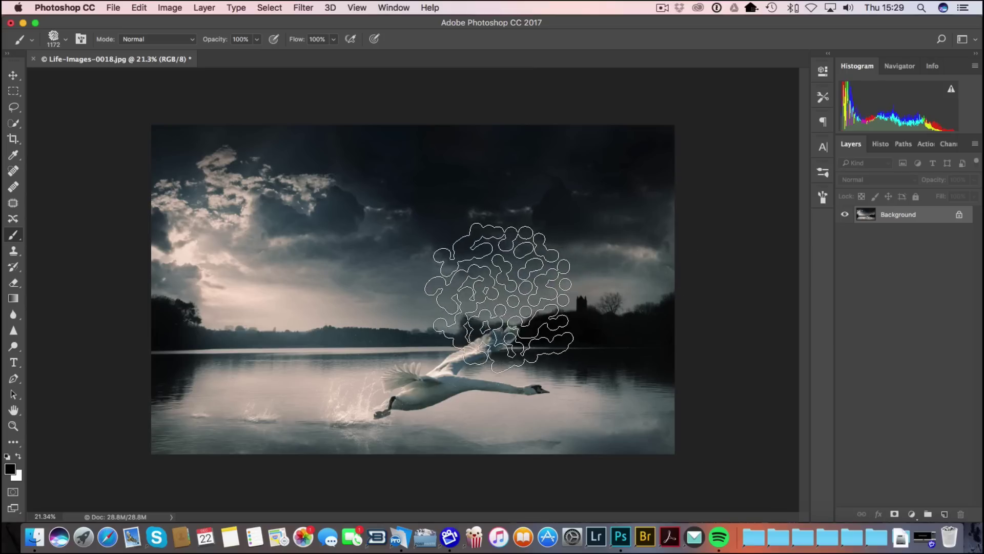
mouse_move(490, 318)
mouse_down()
mouse_move(462, 313)
mouse_move(470, 302)
mouse_up()
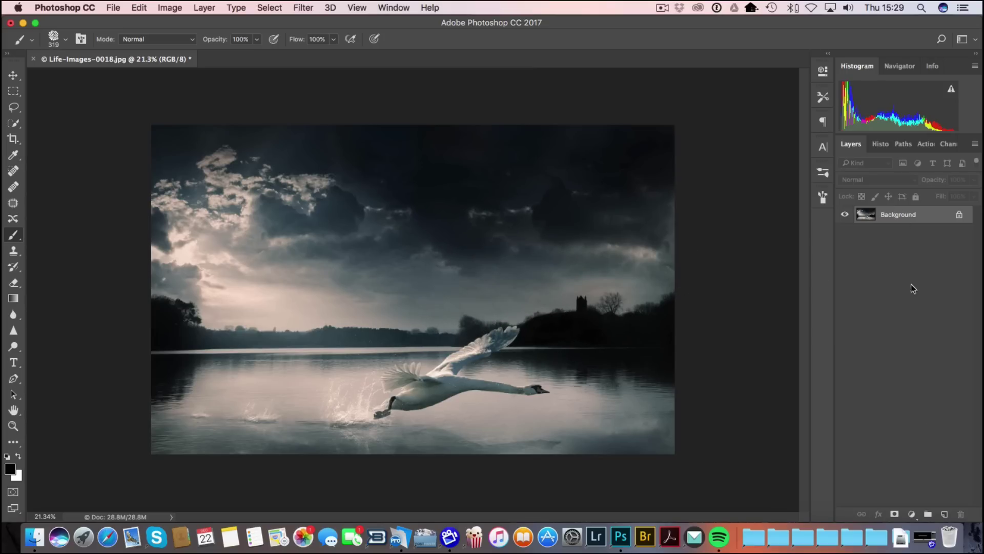
Add a new Layer 1 in Screen blend mode and make white the foreground colour
click(944, 515)
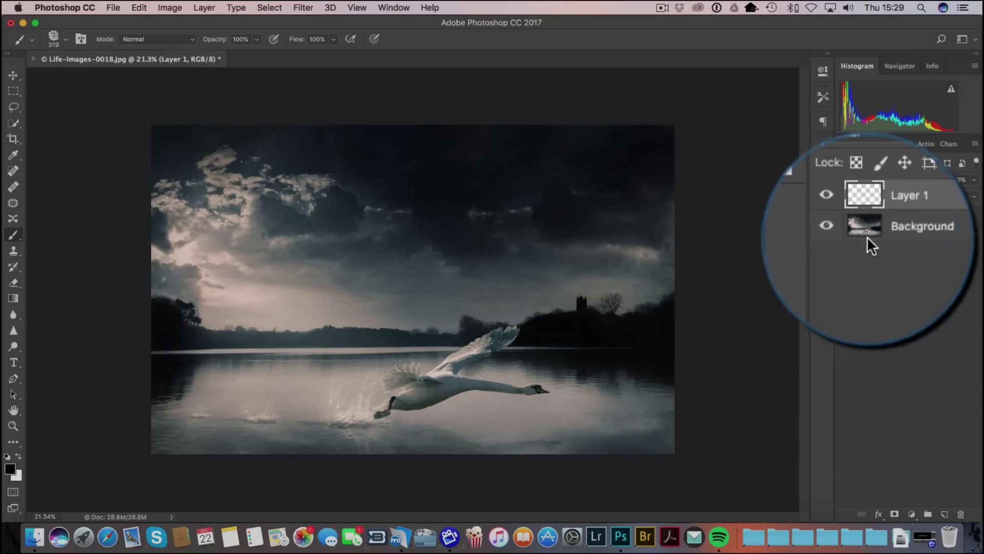
click(867, 177)
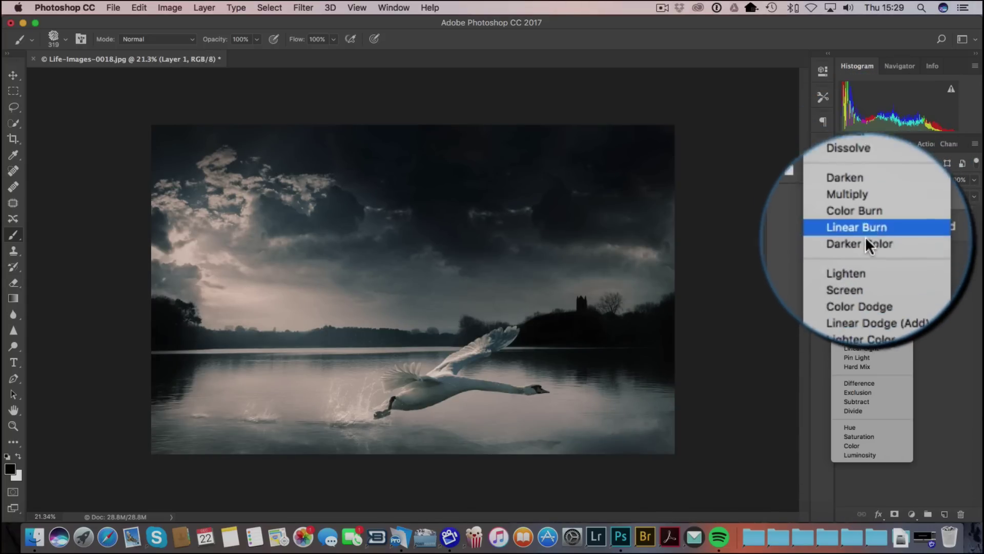
click(863, 264)
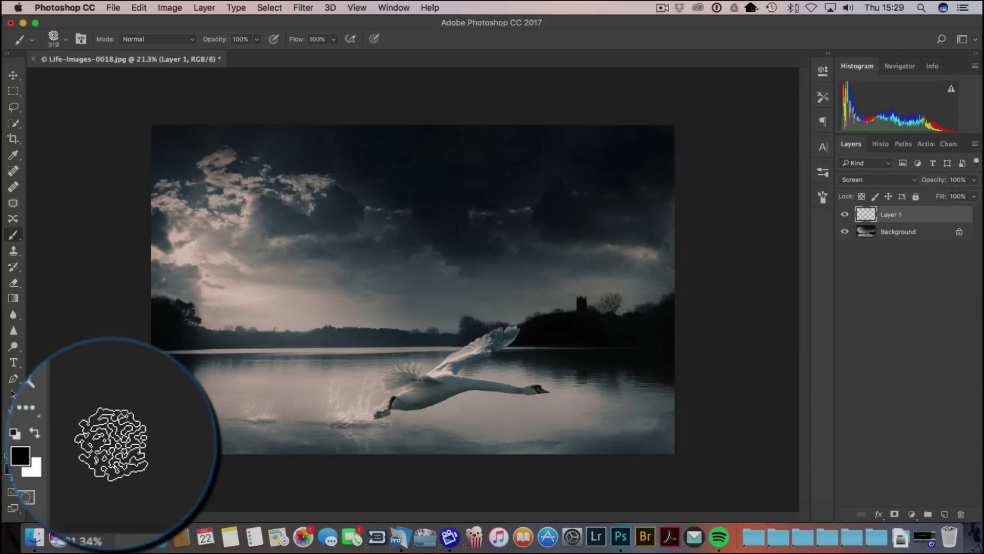
click(18, 456)
click(9, 467)
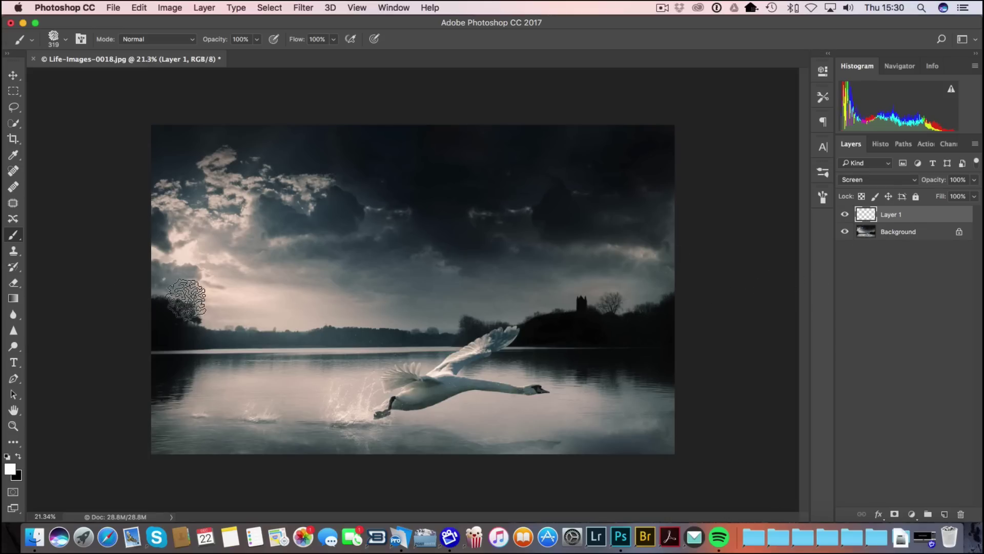
Drag a white Foreground to Transparent gradient across the horizon on Layer 1
click(19, 300)
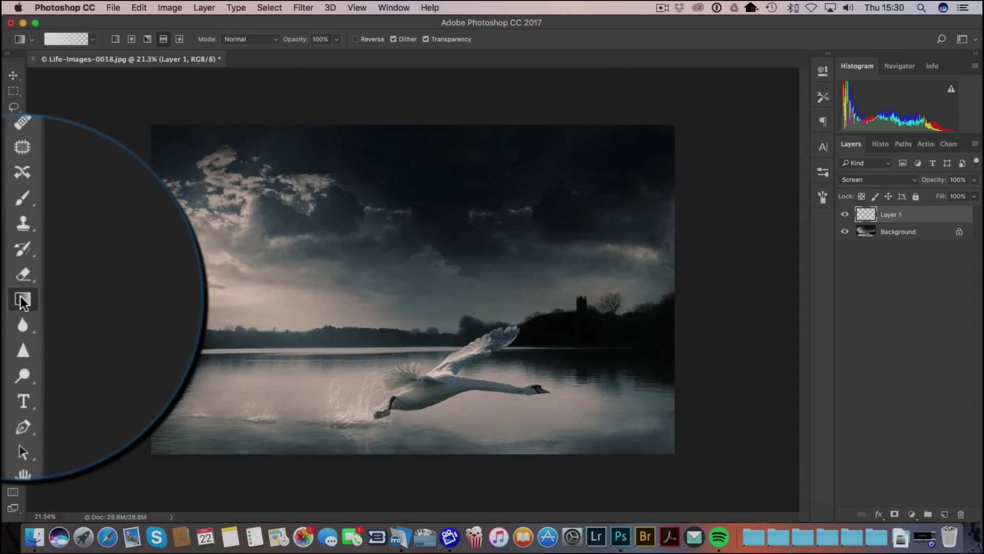
click(88, 63)
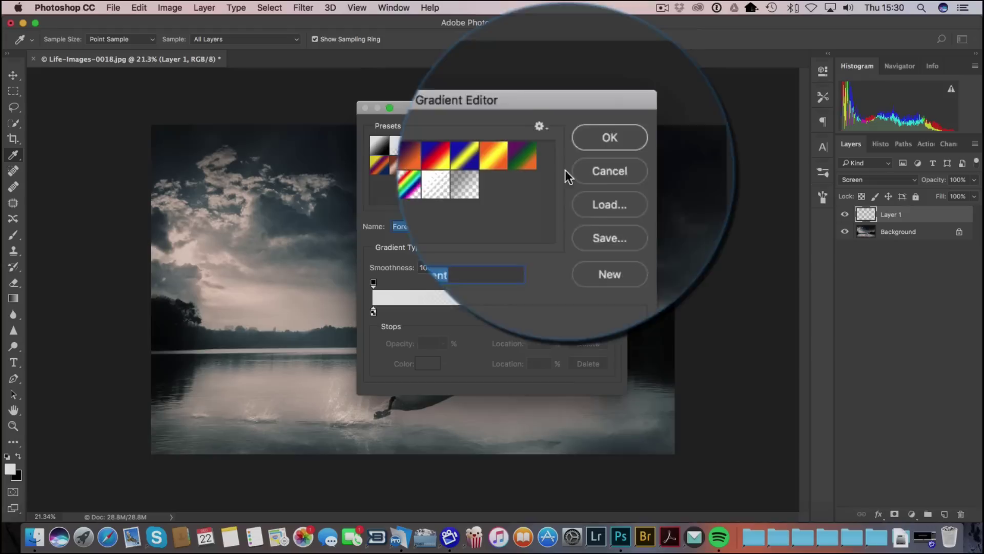
click(595, 134)
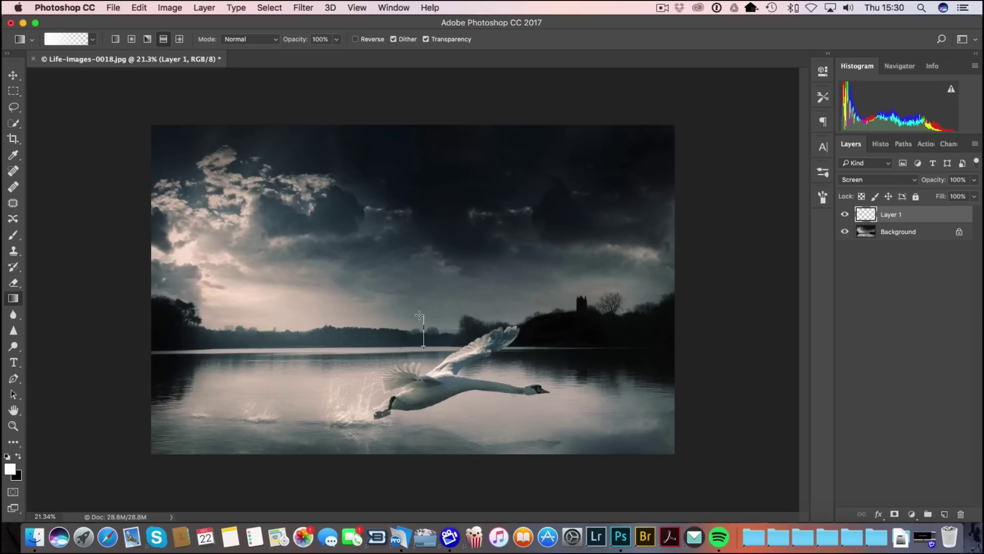
drag(420, 315, 419, 315)
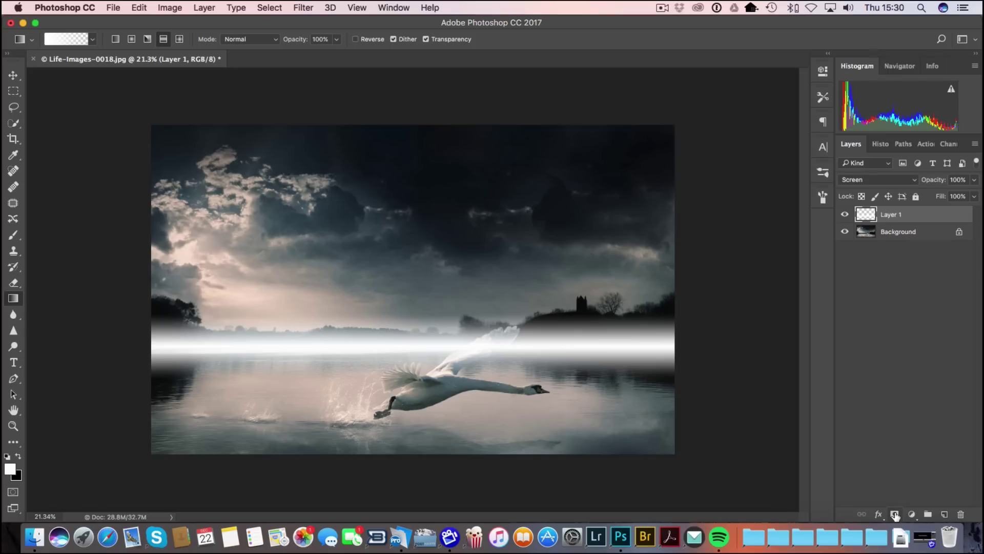
click(895, 514)
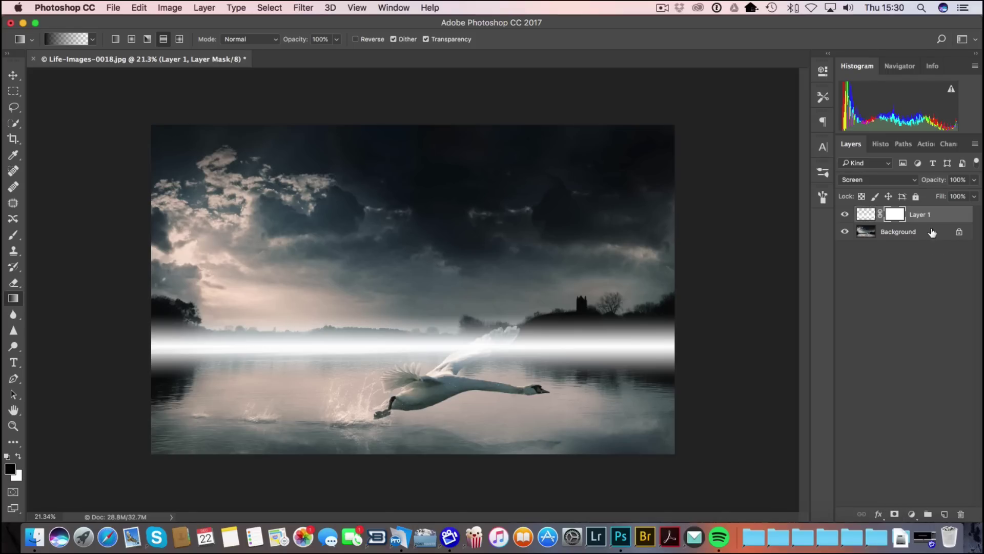
key(super+z)
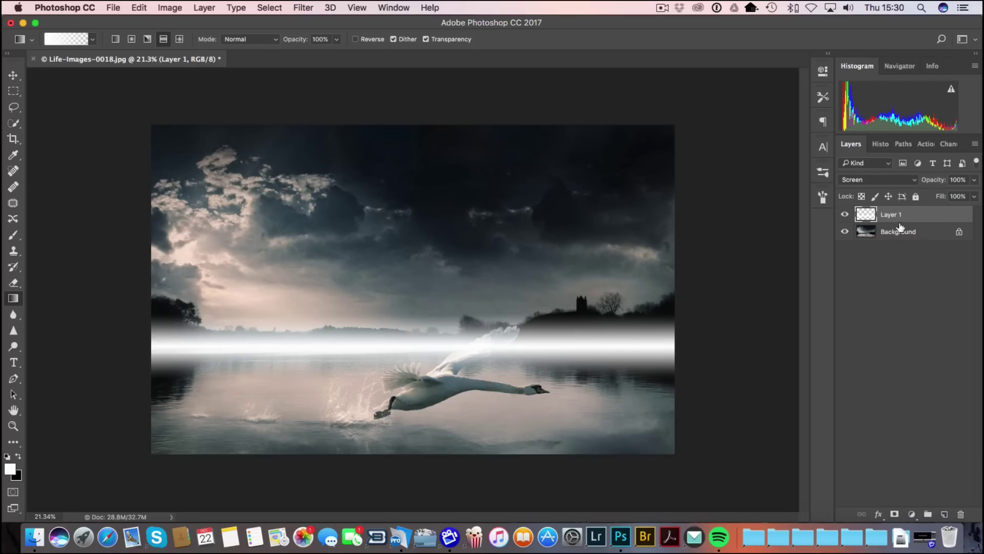
Convert Layer 1 to a smart object and fill a new layer mask with Difference Clouds
right_click(898, 220)
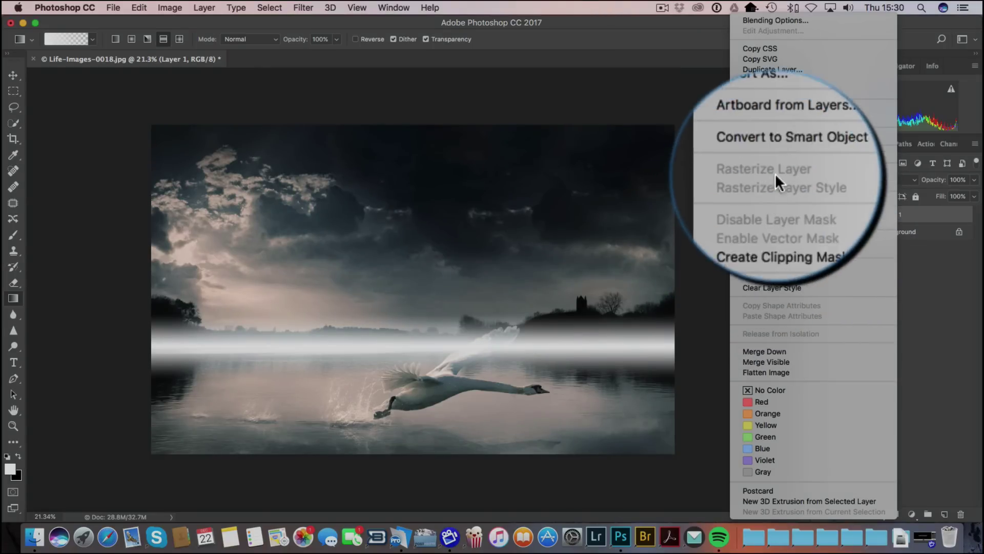
click(776, 153)
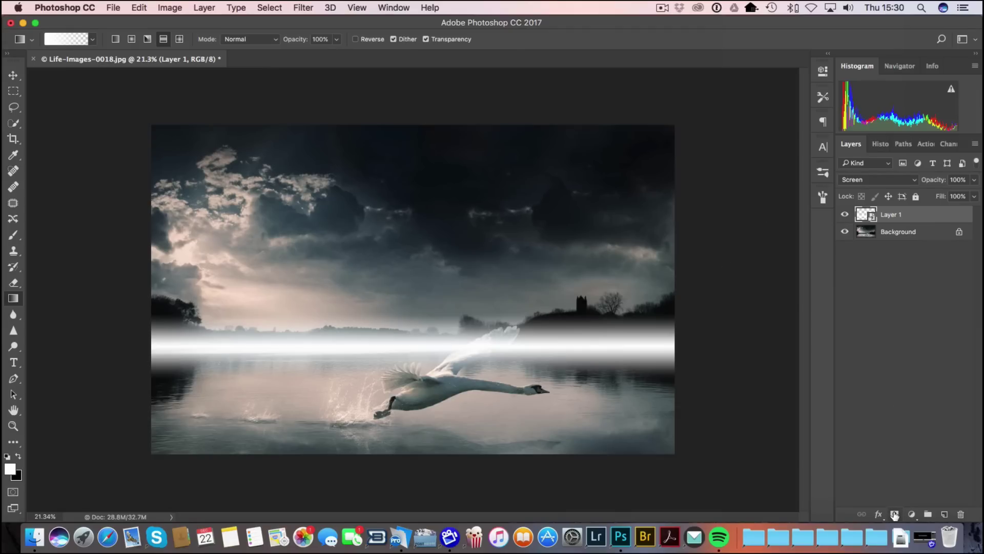
click(895, 514)
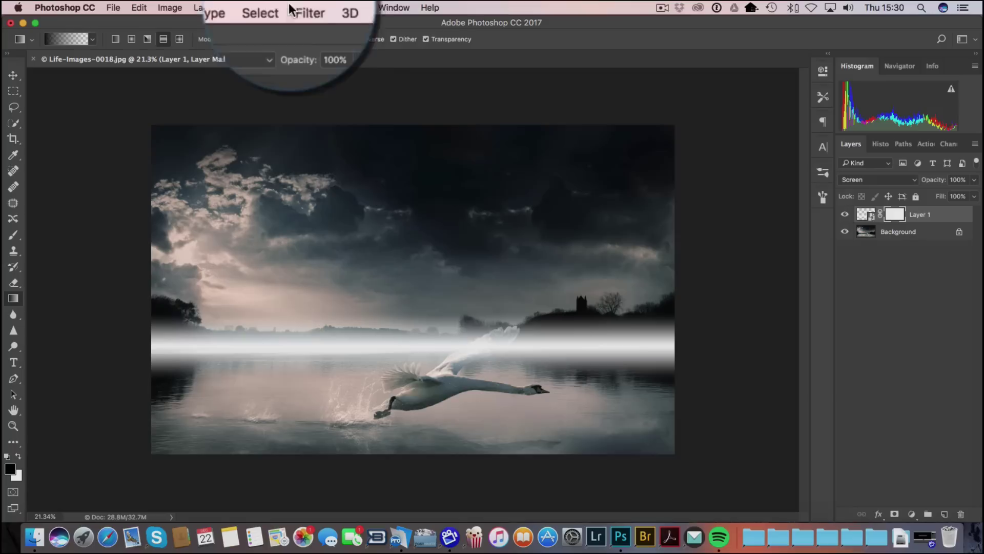
click(306, 14)
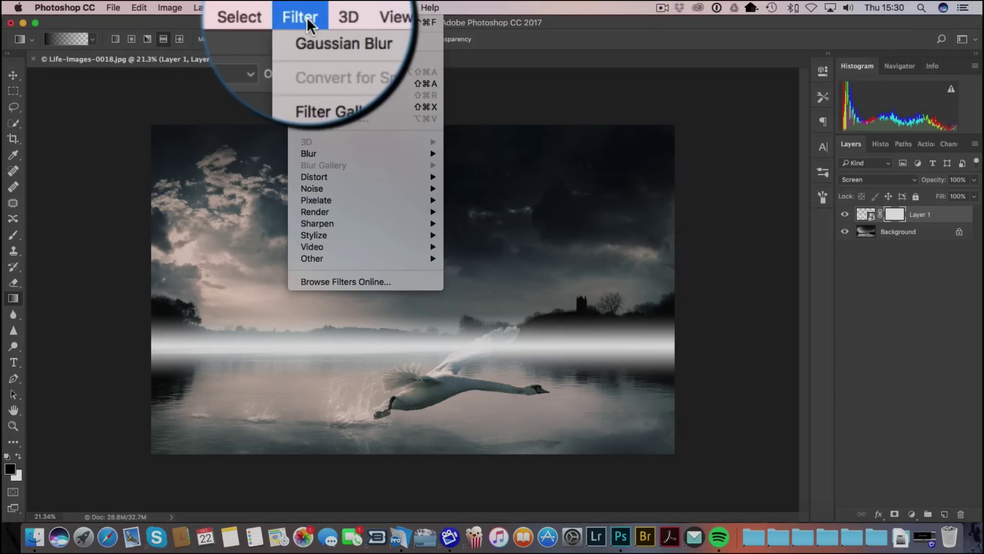
mouse_move(338, 210)
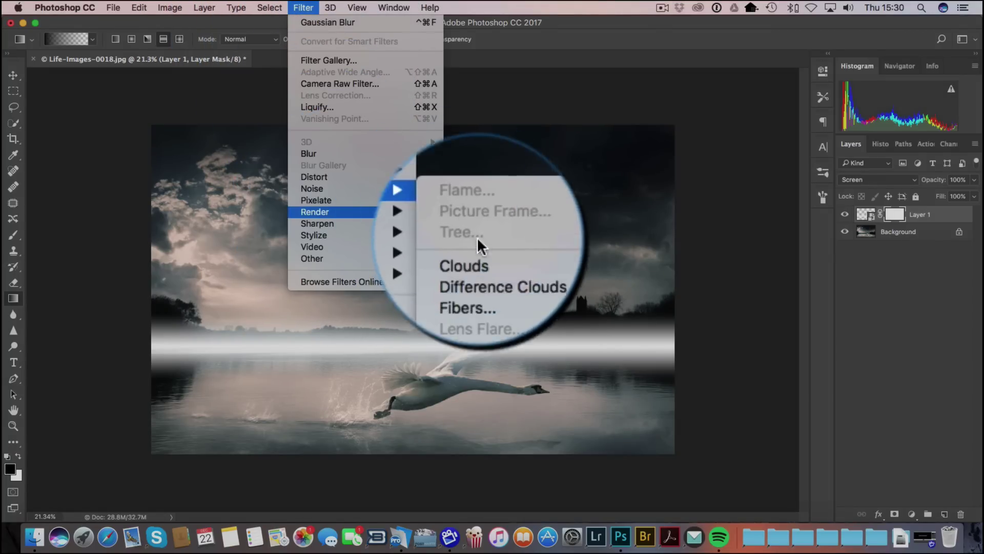
click(480, 265)
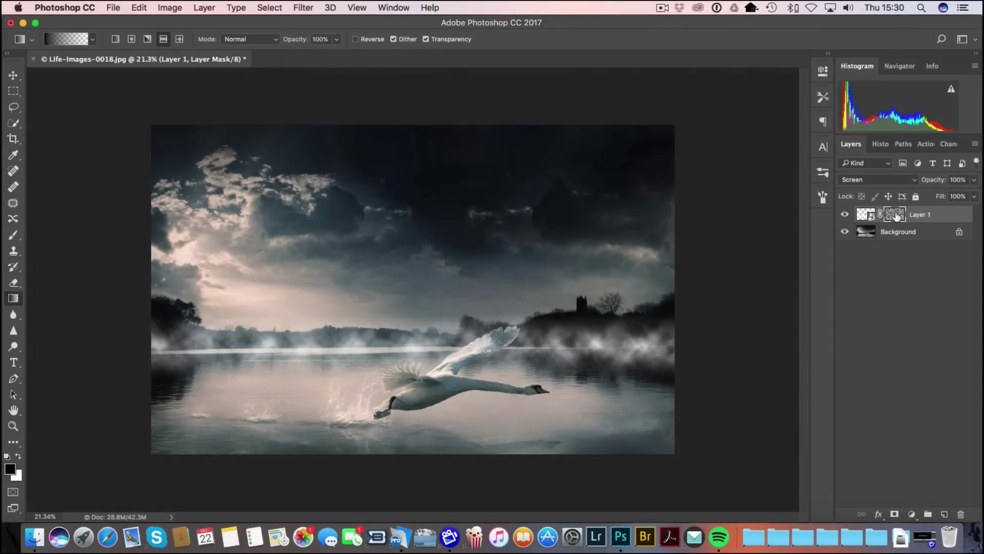
Reapply Difference Clouds three more times to Layer 1's mask, then return to the composite view
alt+click(897, 216)
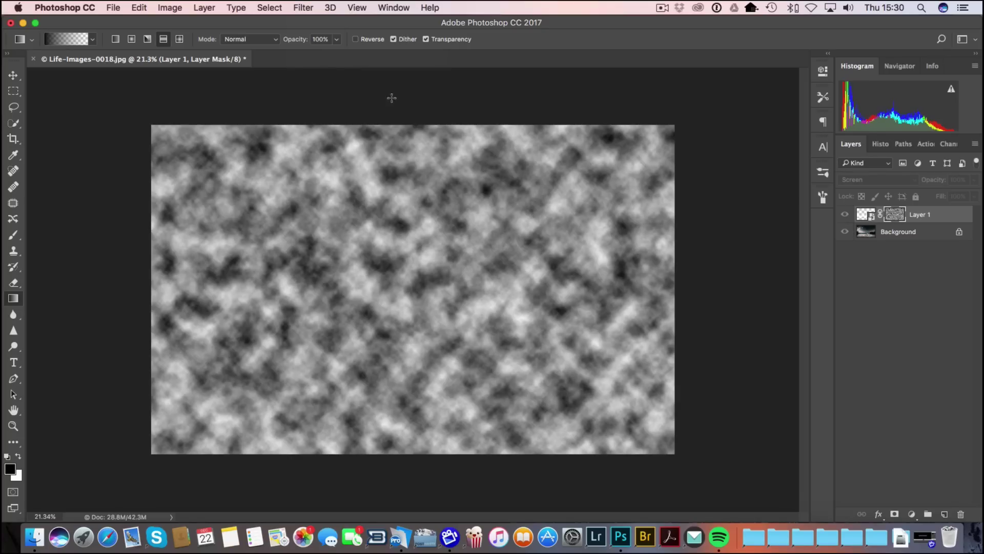
click(305, 9)
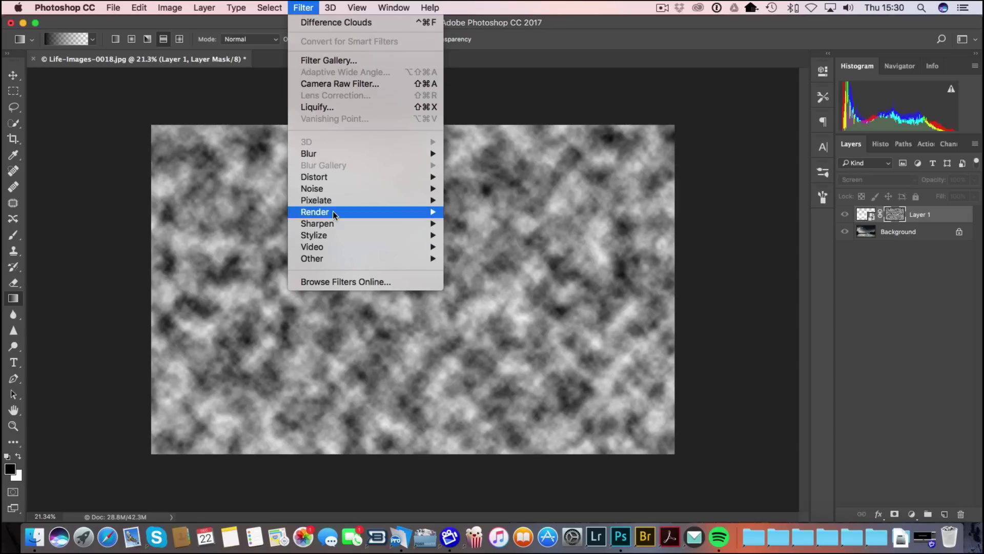
mouse_move(334, 212)
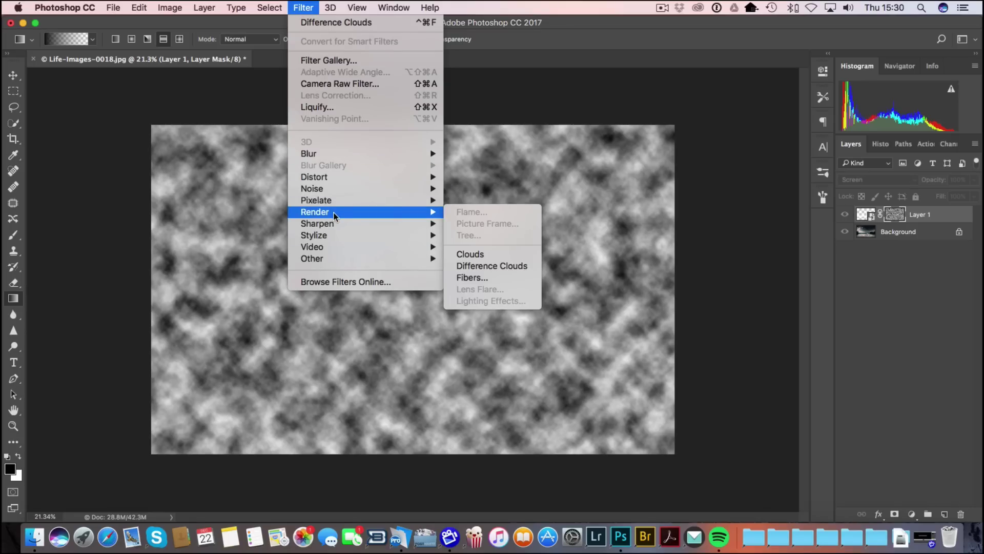
click(893, 213)
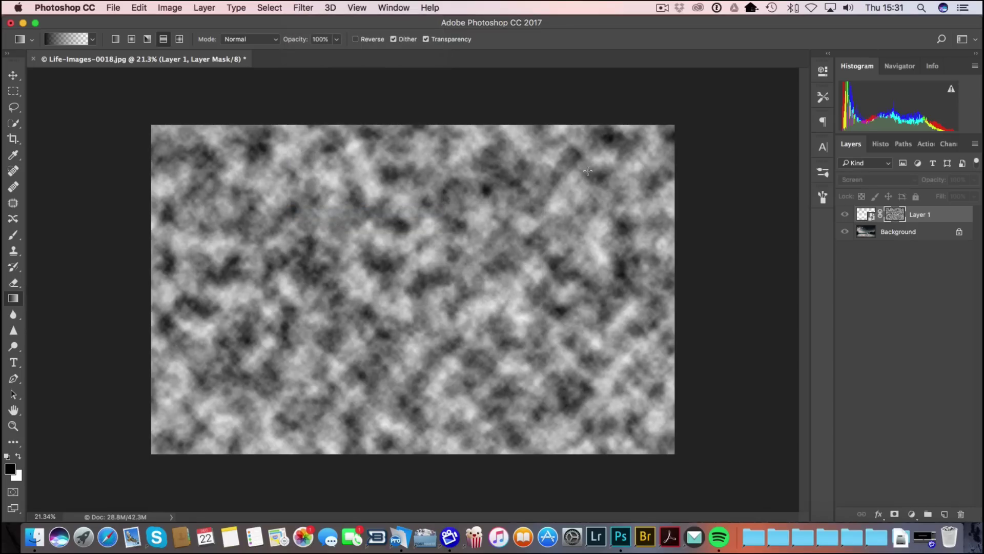
click(303, 8)
click(321, 21)
click(304, 7)
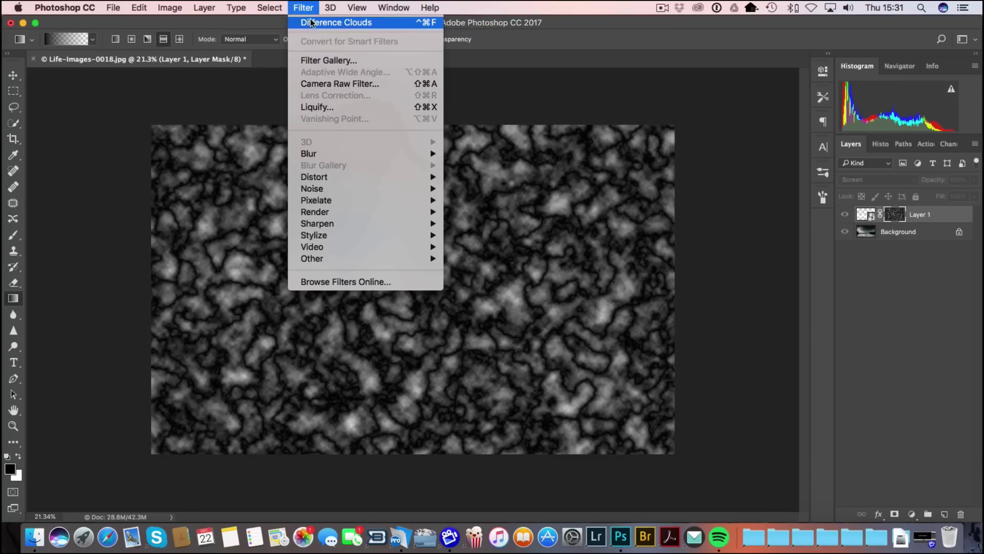
click(310, 21)
click(301, 10)
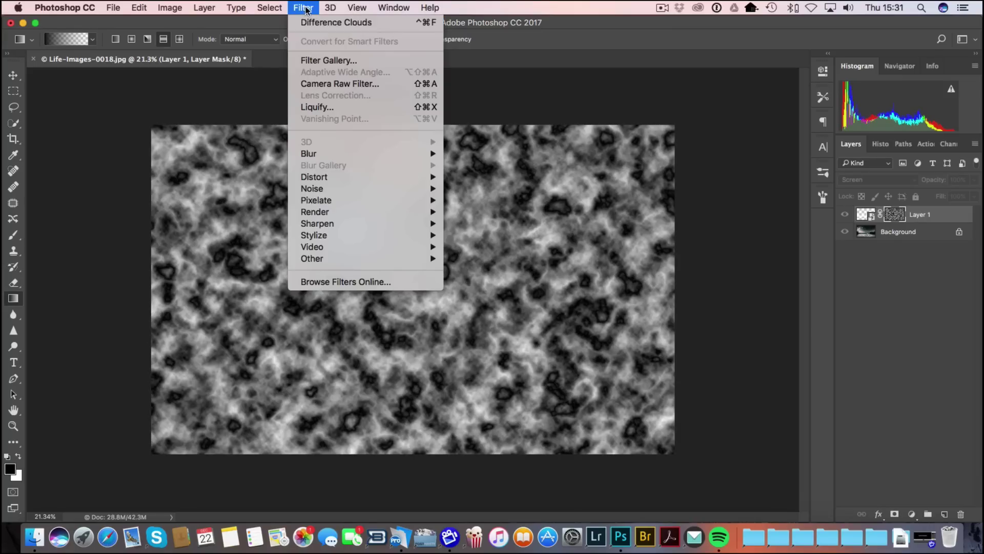
click(310, 20)
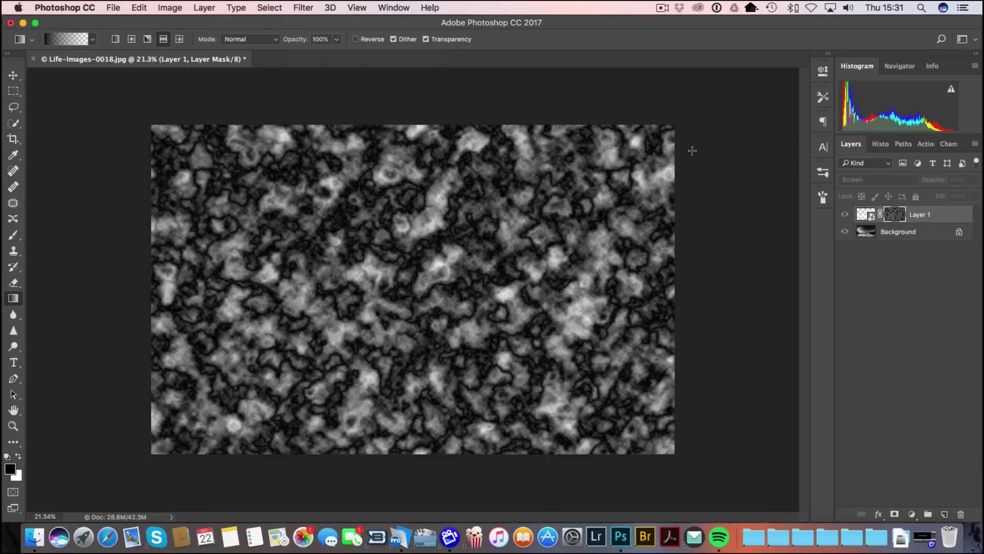
alt+click(896, 214)
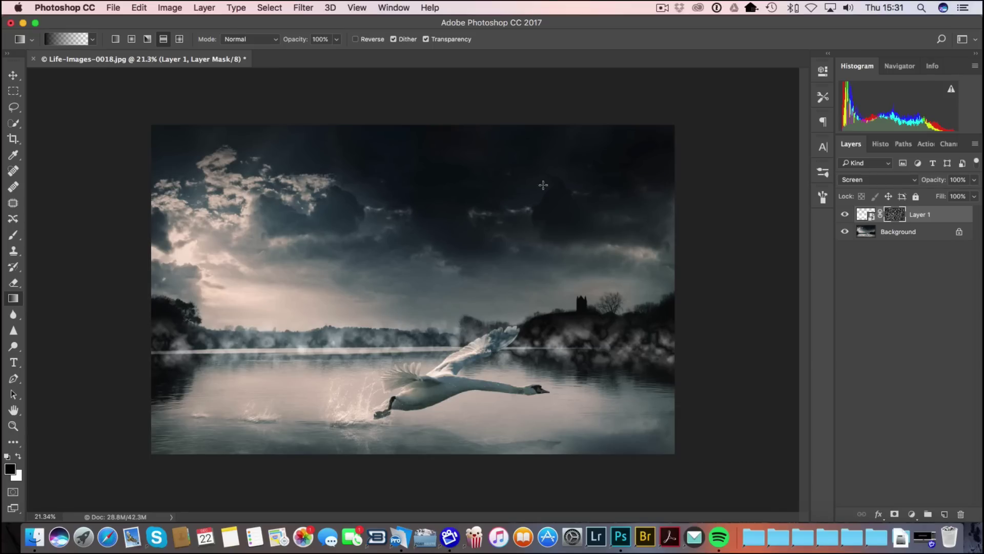
Smear Layer 1's cloud mask sideways with a 244-pixel Motion Blur
click(302, 8)
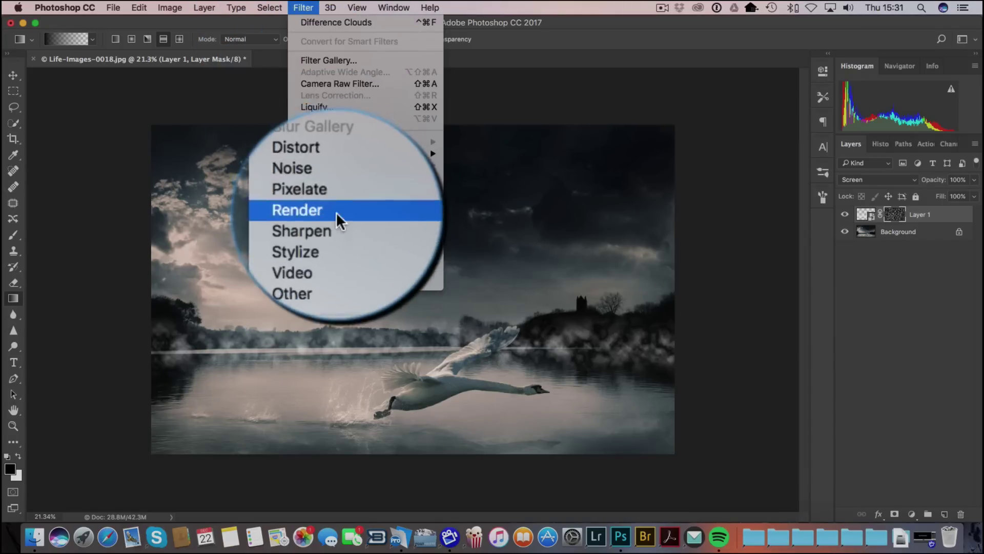
mouse_move(330, 154)
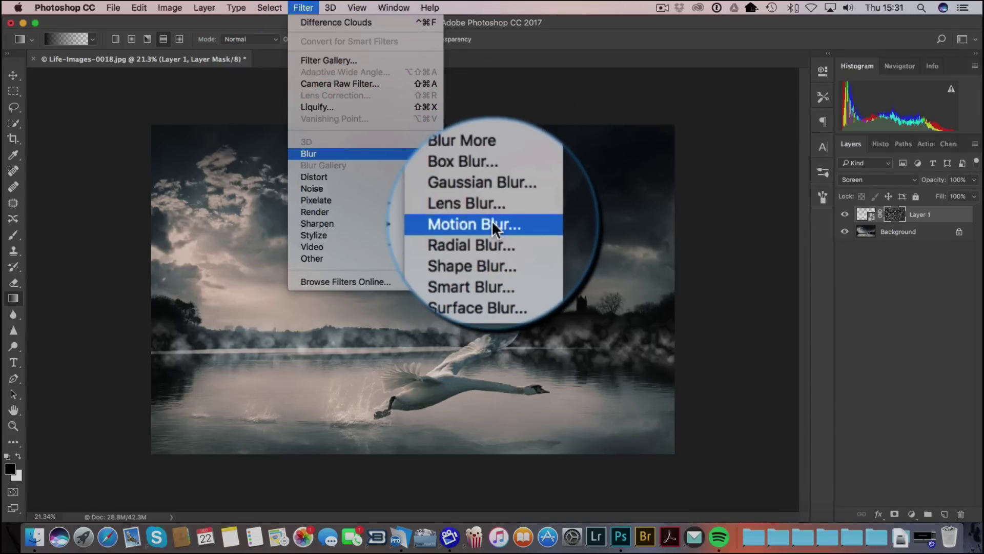
click(492, 223)
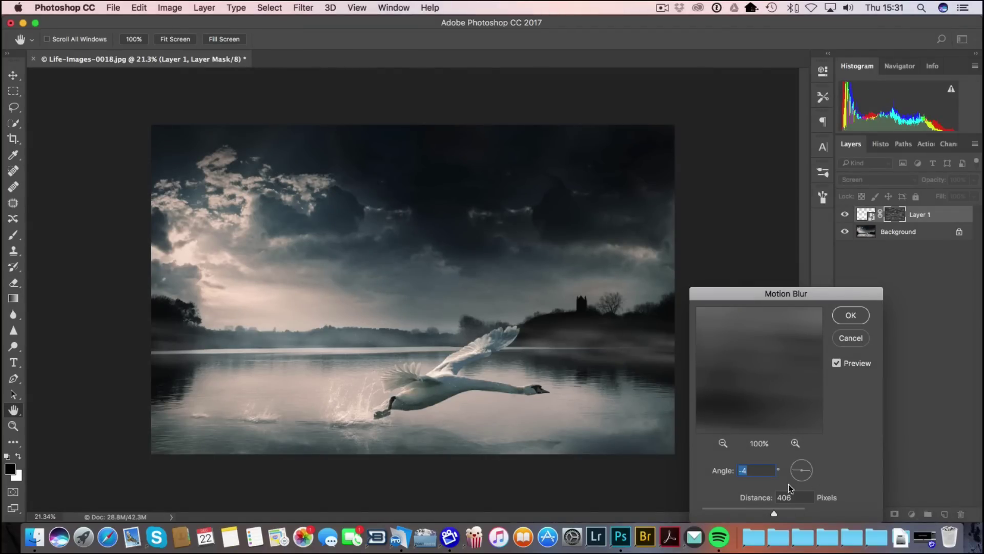
drag(767, 512, 745, 512)
click(867, 315)
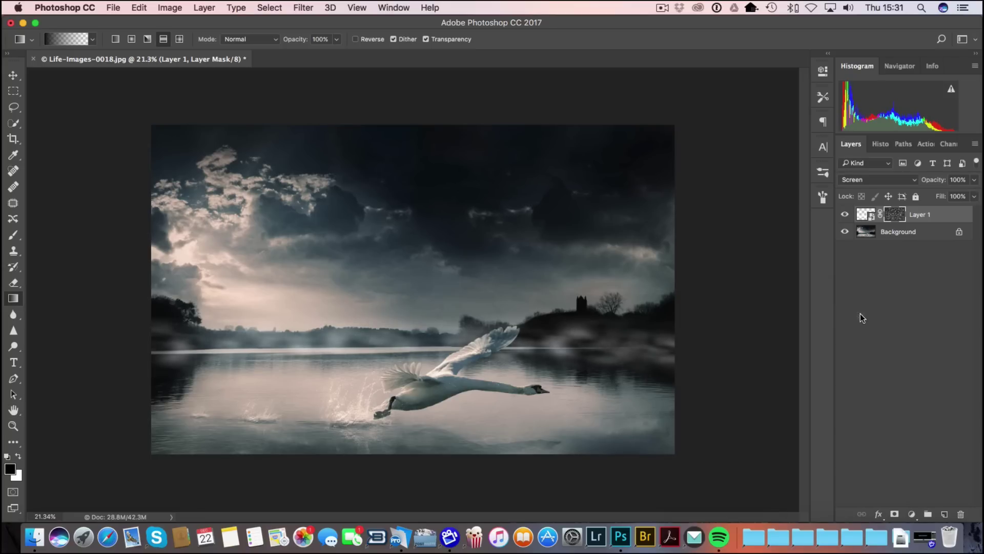
Soften the mask with a 70.7-pixel Gaussian Blur, then target Layer 1's image
click(270, 7)
mouse_move(303, 7)
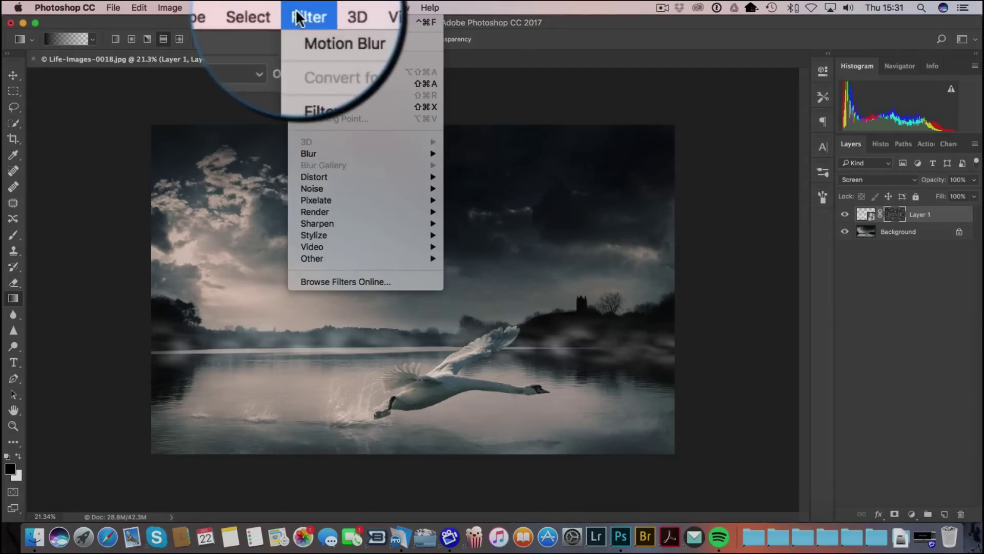
mouse_move(334, 153)
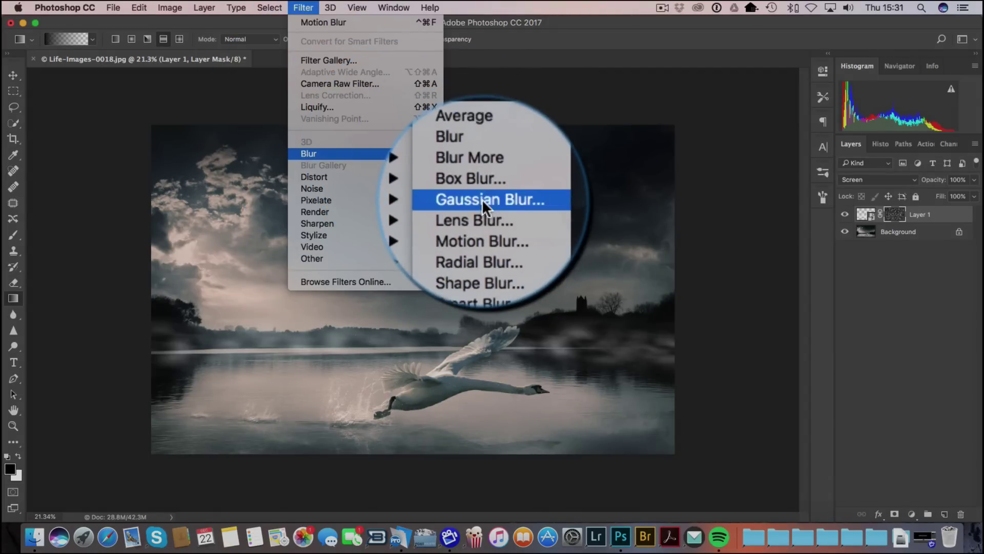
click(483, 201)
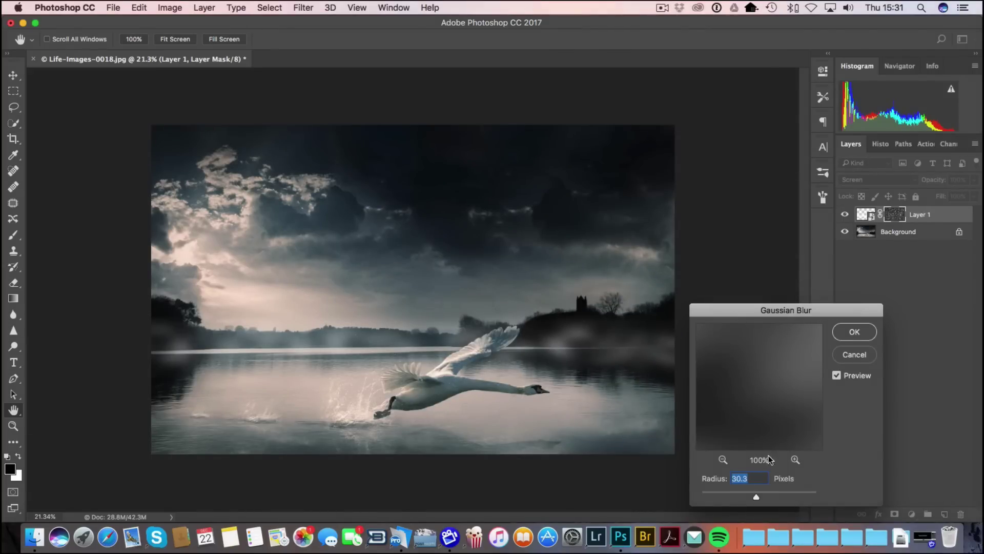
drag(754, 495, 770, 494)
click(763, 494)
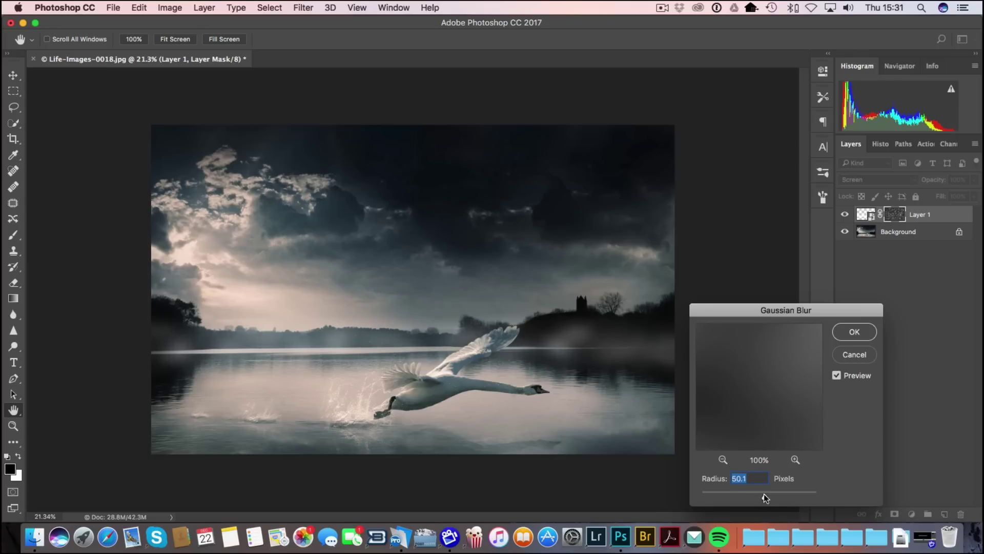
drag(765, 495, 769, 495)
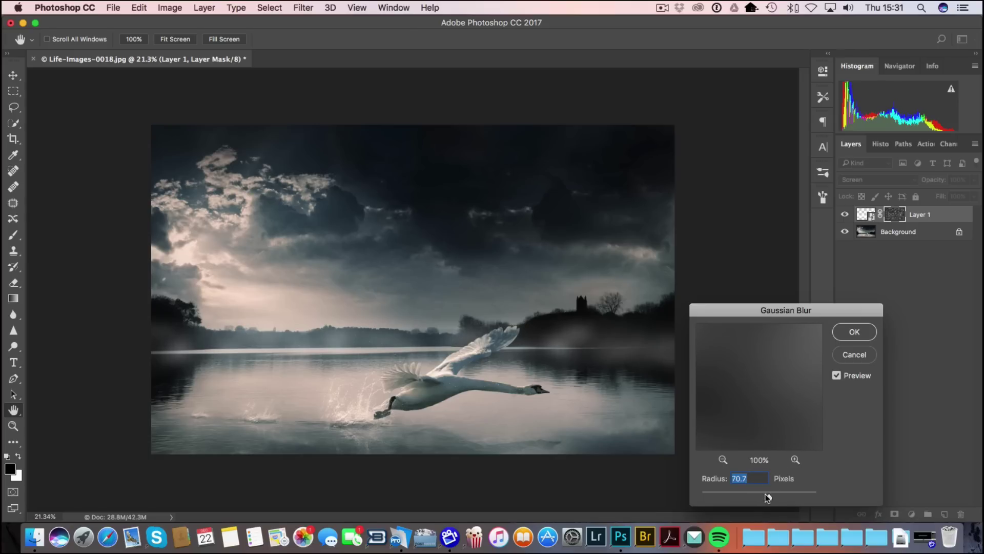
click(856, 331)
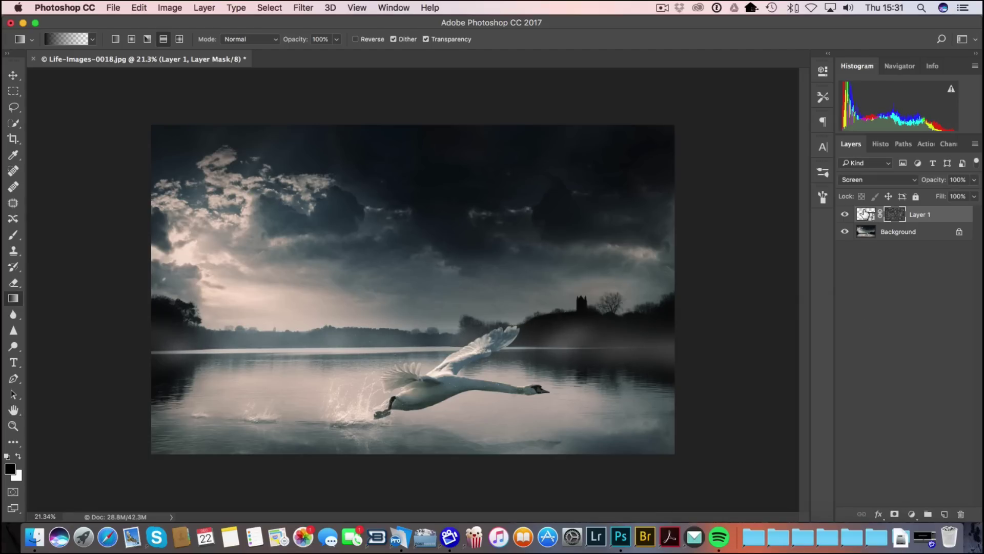
click(866, 215)
Swap the colours and lower Layer 1's opacity to 82%
key(x)
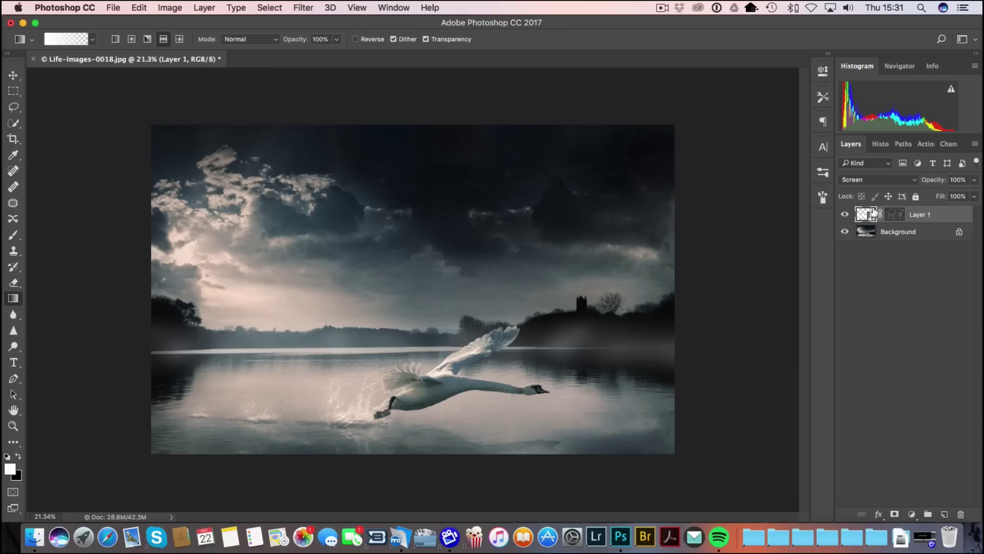
click(973, 181)
drag(976, 194, 952, 194)
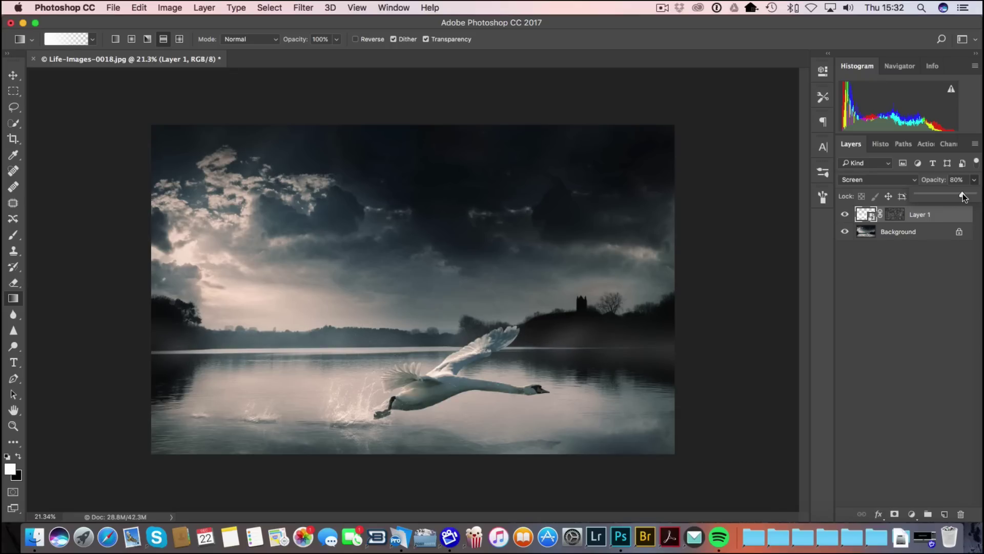
drag(963, 193, 964, 193)
Target Layer 1's mask with black, and set the Brush to 6% flow at 305 px
click(900, 219)
key(x)
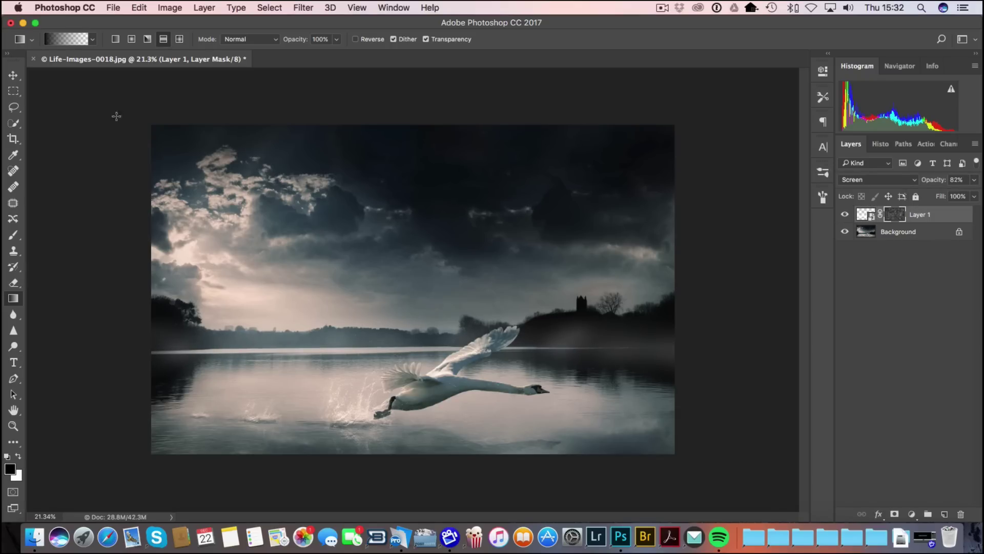
click(13, 234)
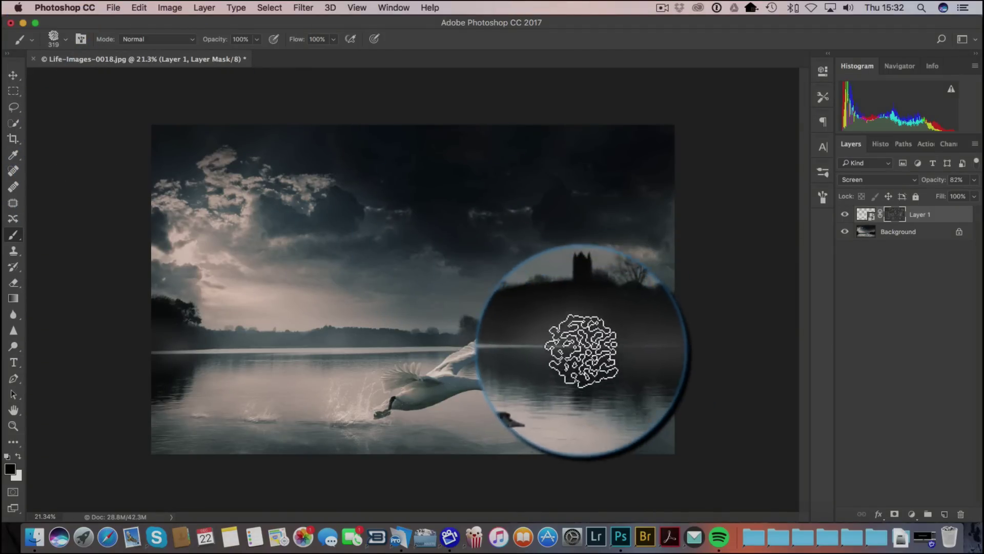
click(334, 71)
drag(330, 99, 278, 100)
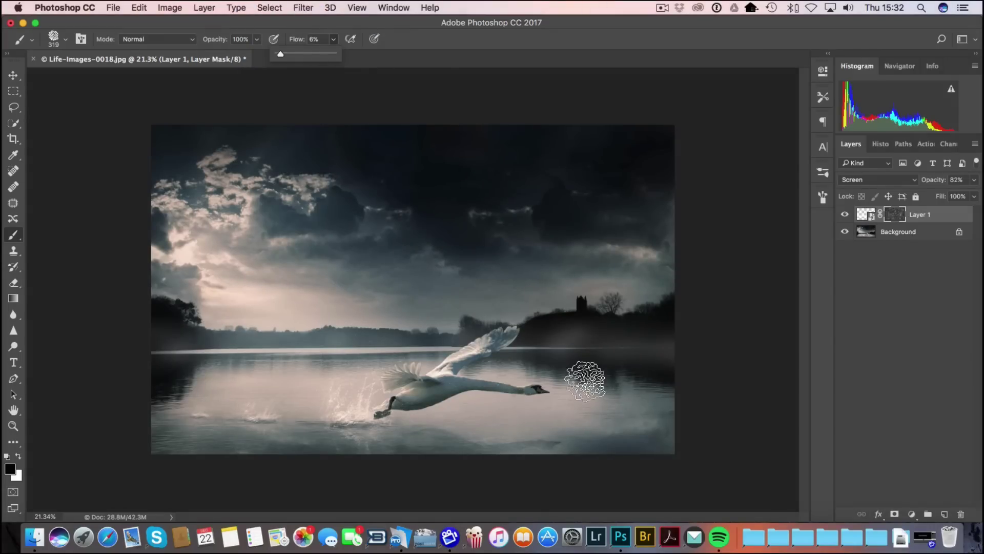
click(604, 378)
scroll(605, 378, up, 3)
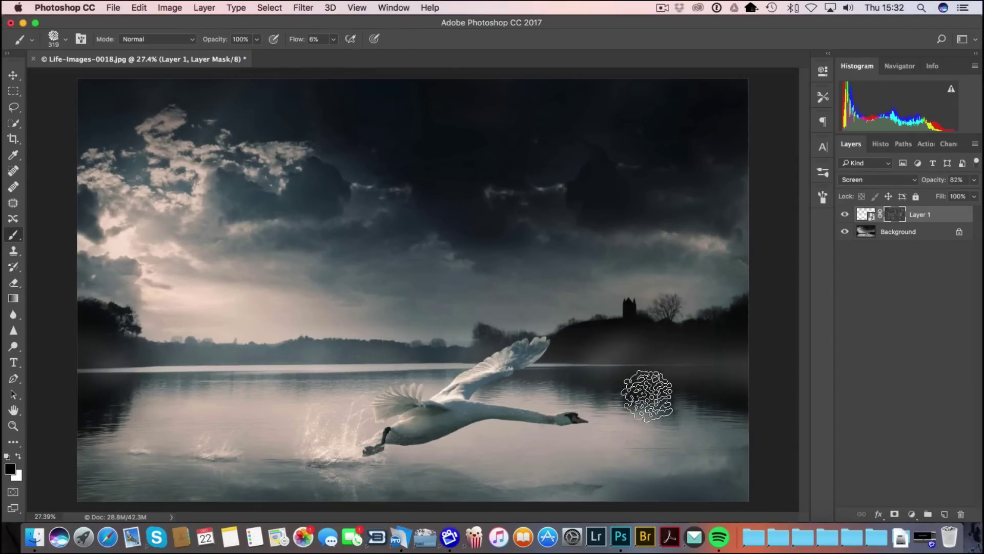
mouse_move(626, 391)
mouse_down()
mouse_move(610, 335)
mouse_move(673, 334)
mouse_move(592, 337)
mouse_move(712, 341)
mouse_move(679, 343)
mouse_move(701, 347)
mouse_move(703, 400)
mouse_move(751, 403)
mouse_move(636, 397)
mouse_move(600, 375)
mouse_move(577, 377)
mouse_move(626, 382)
mouse_move(638, 357)
mouse_move(738, 360)
mouse_move(731, 354)
mouse_move(597, 355)
mouse_move(721, 388)
mouse_move(752, 463)
mouse_up()
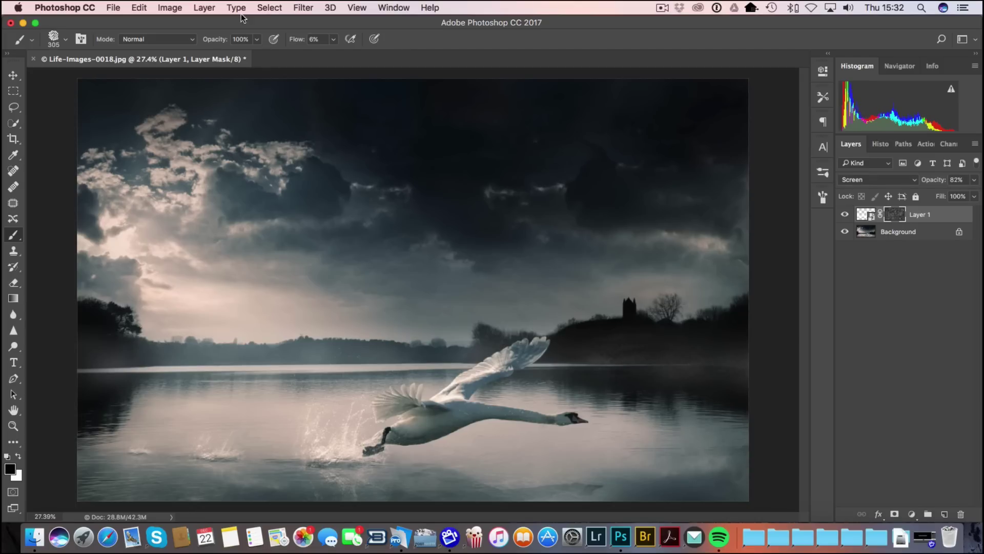
Blur Layer 1's mask further with a 64.8-pixel Gaussian Blur
click(305, 10)
mouse_move(325, 152)
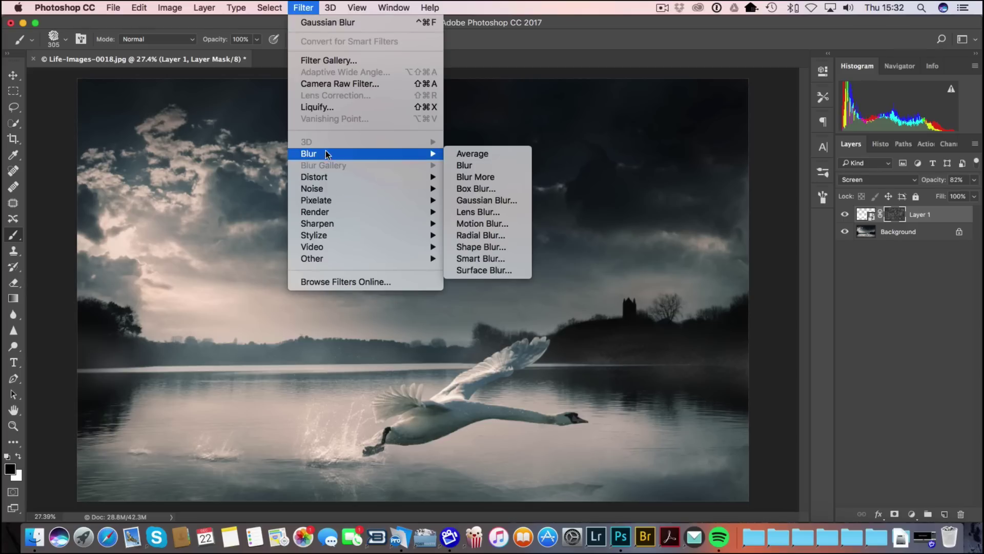
click(476, 200)
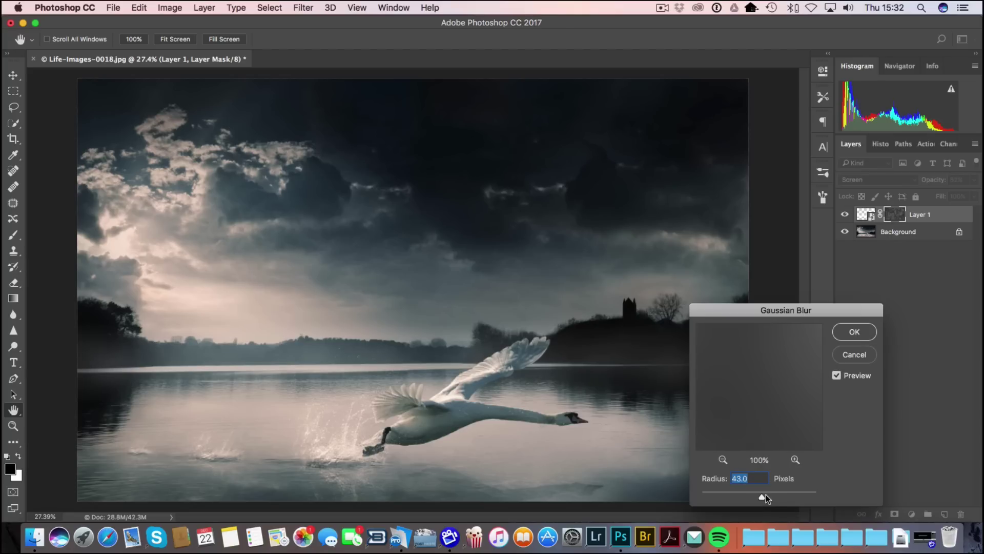
drag(766, 495, 768, 497)
click(867, 335)
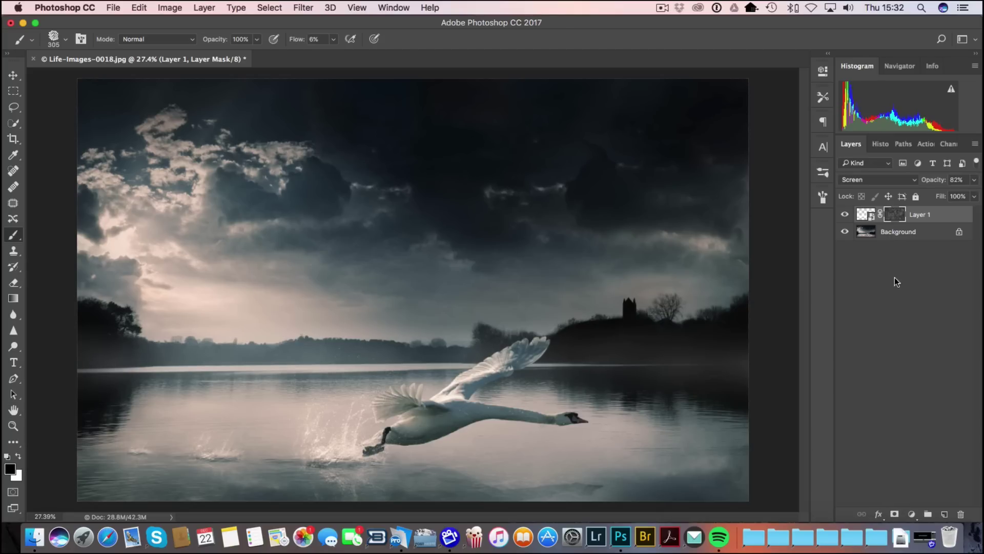
View the mask on its own, then toggle Layer 1's visibility to compare before and after
alt+click(896, 215)
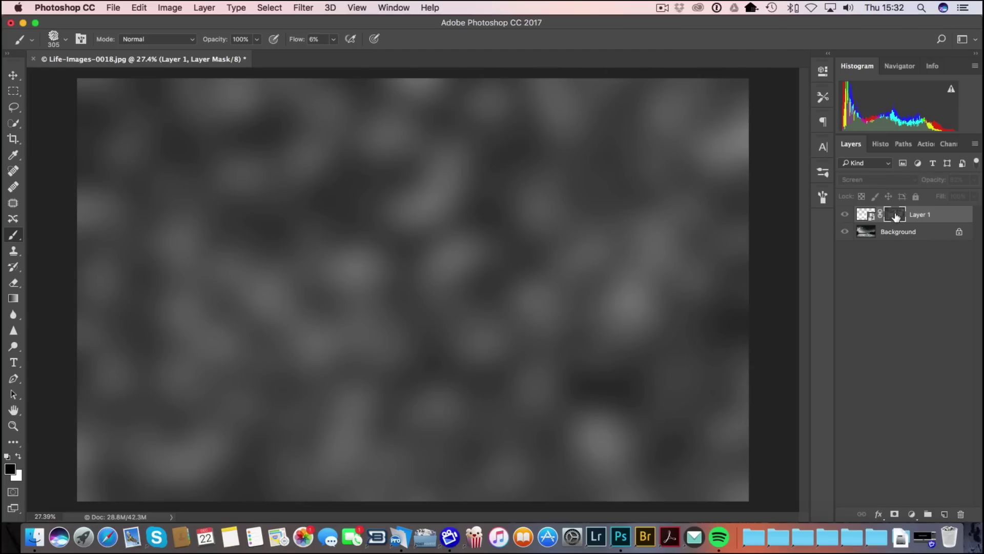
alt+click(897, 216)
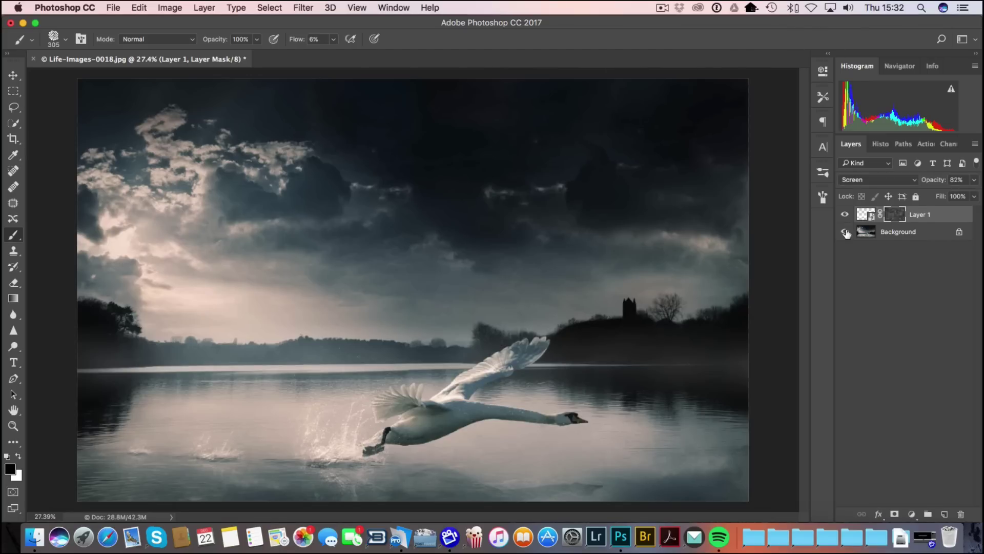
click(845, 215)
click(845, 215)
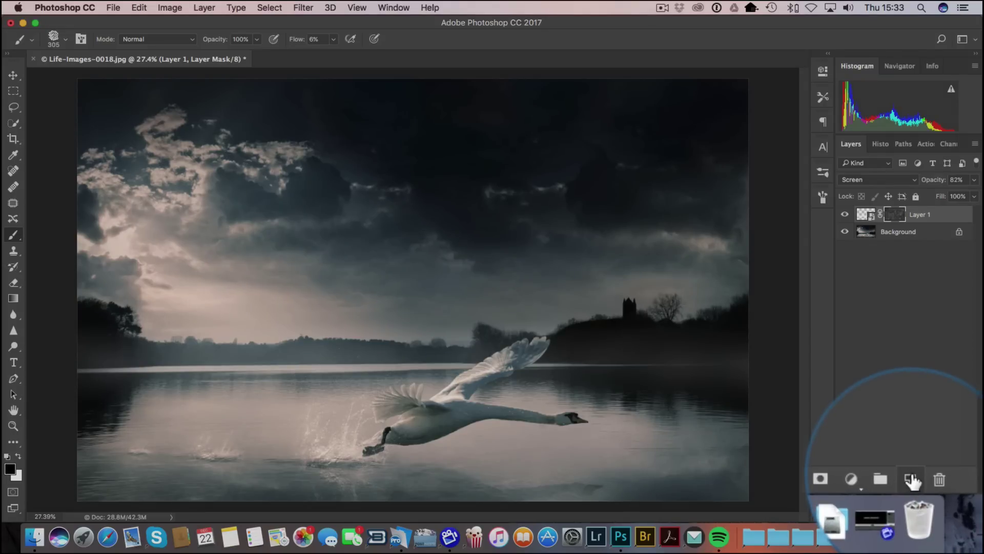
Add an empty Layer 2 in Screen blend mode and toggle Layer 1 to compare
click(912, 481)
click(874, 180)
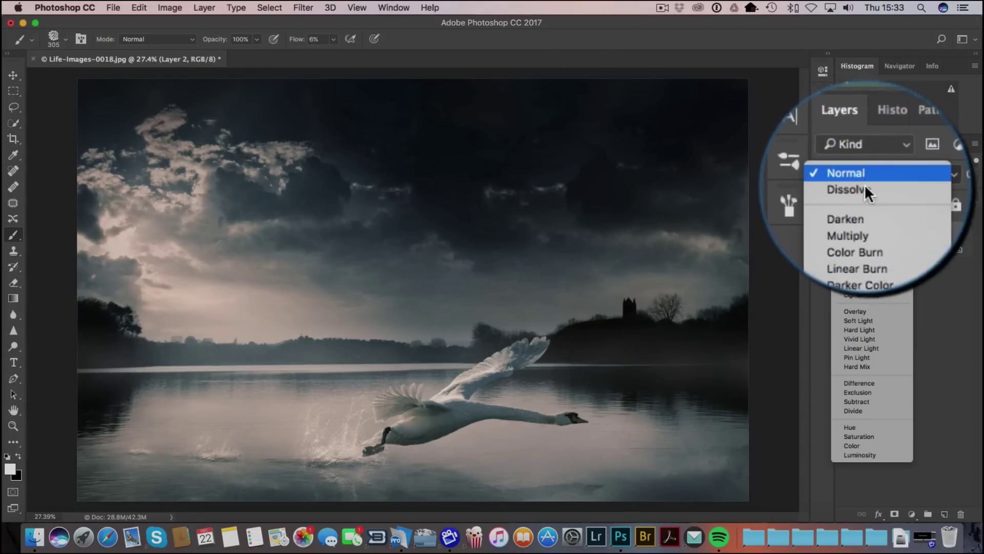
click(863, 267)
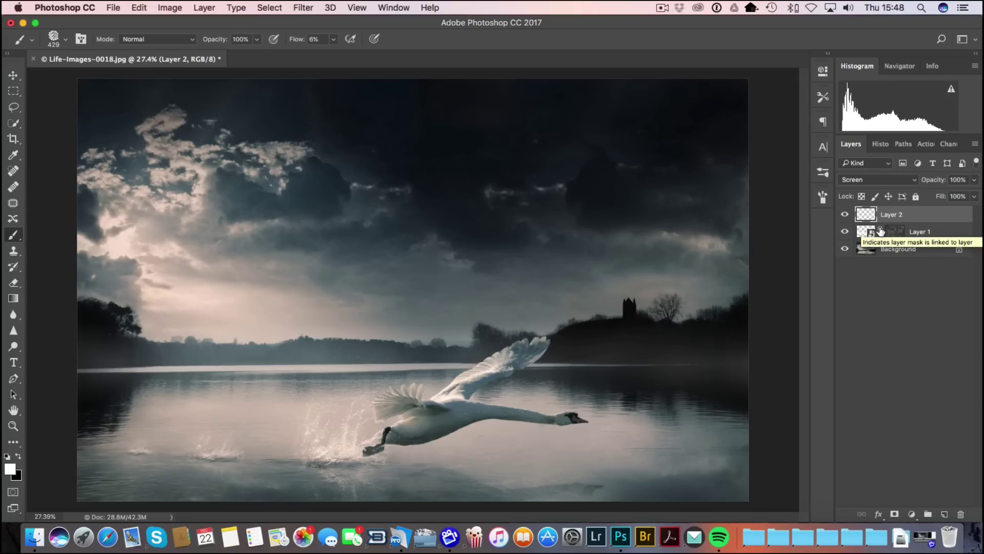
click(845, 232)
click(845, 232)
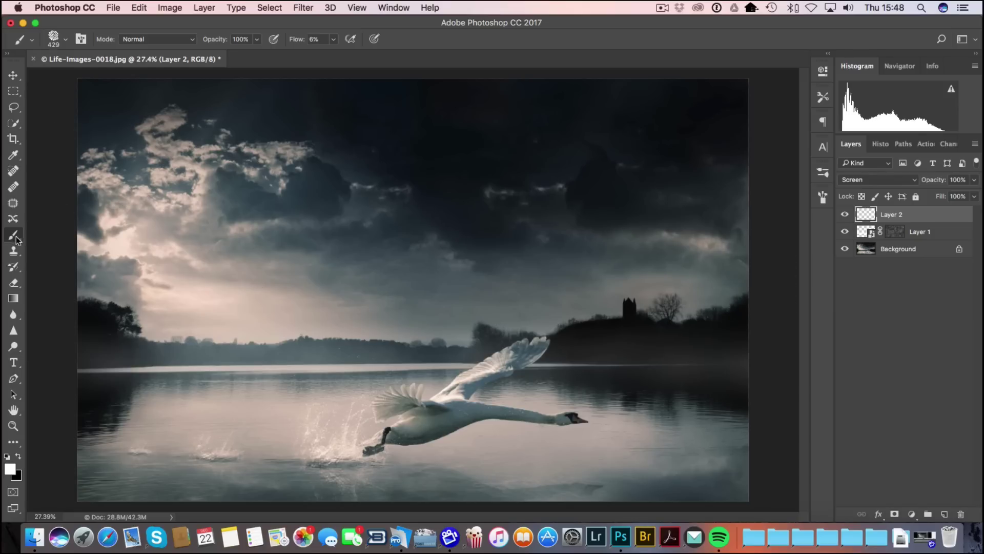
Paint faint white haze over the right-hand trees, undoing the heavy hillside strokes
mouse_move(611, 292)
mouse_down()
mouse_move(672, 338)
mouse_move(635, 342)
mouse_up()
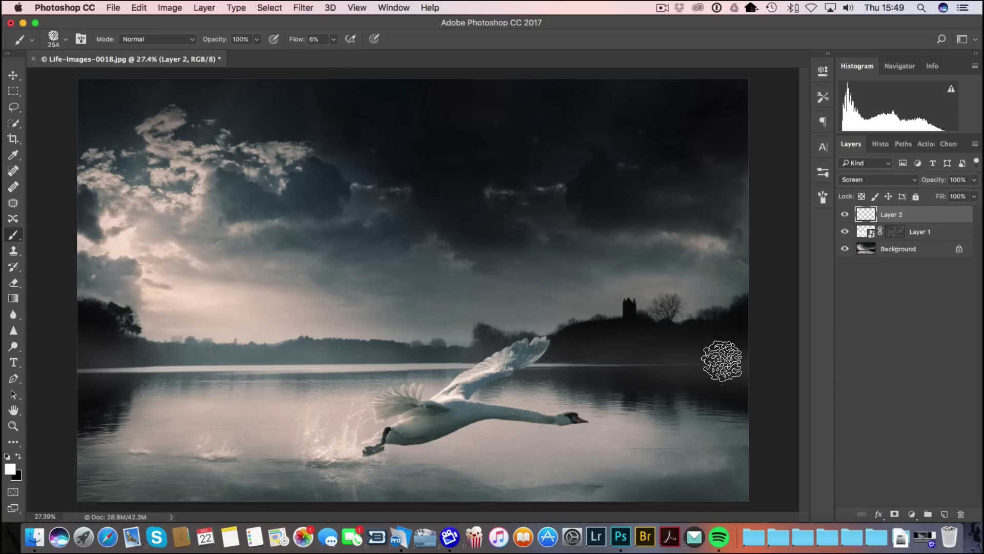
mouse_move(734, 357)
mouse_down()
mouse_move(586, 358)
mouse_move(658, 360)
mouse_move(651, 338)
mouse_up()
key(super+alt+z)
key(super+alt+z)
key(super+alt+z)
key(super+alt+z)
key(super+alt+z)
key(super+alt+z)
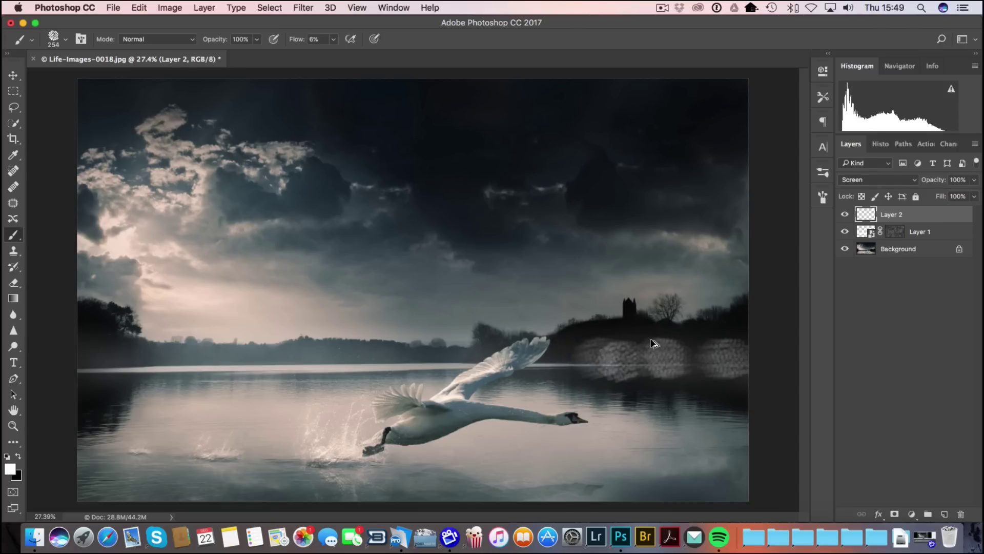
key(super+alt+z)
key(super+alt+z)
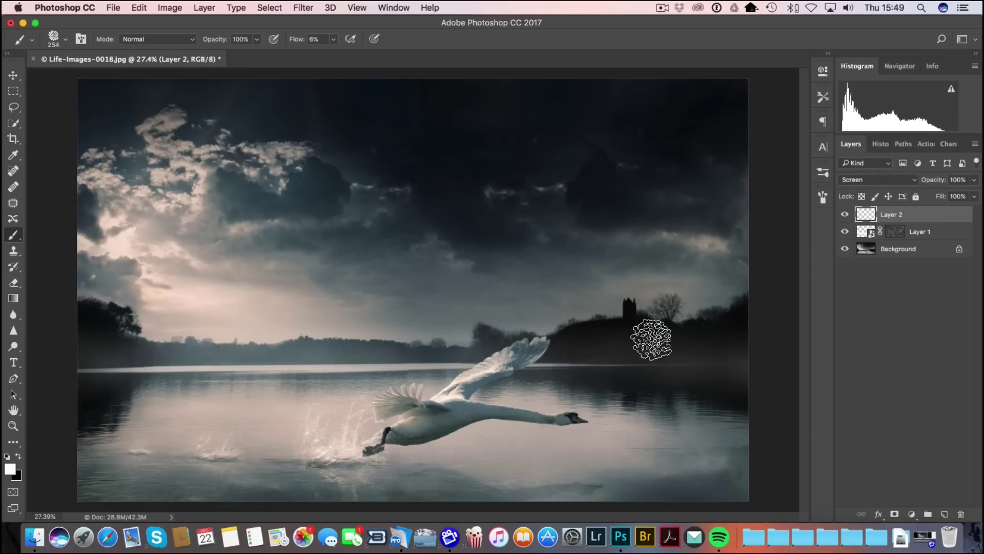
key(super+alt+z)
Drop the brush to 2% flow at 224 px, paint haze along the left horizon, then enlarge it to 290 px
click(333, 39)
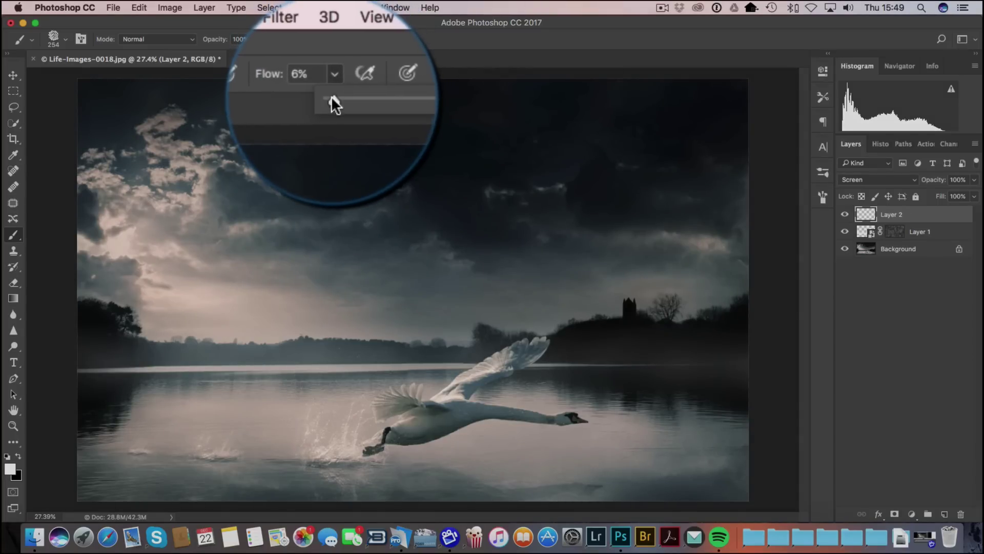
drag(333, 53, 330, 54)
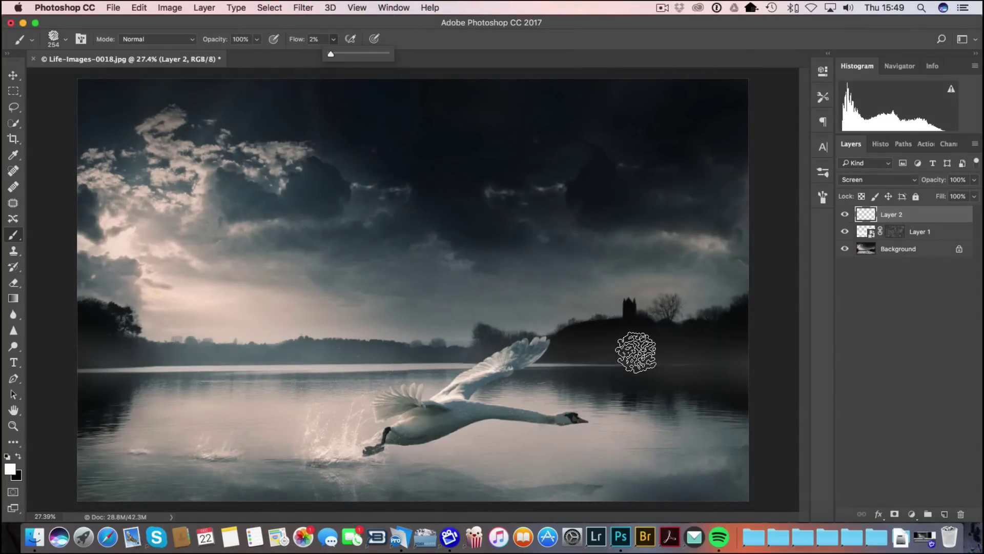
mouse_move(647, 362)
mouse_down()
mouse_move(597, 356)
mouse_move(655, 365)
mouse_move(572, 366)
mouse_move(602, 357)
mouse_move(489, 365)
mouse_move(509, 372)
mouse_move(496, 368)
mouse_move(543, 371)
mouse_move(526, 361)
mouse_move(481, 364)
mouse_move(565, 370)
mouse_move(365, 364)
mouse_up()
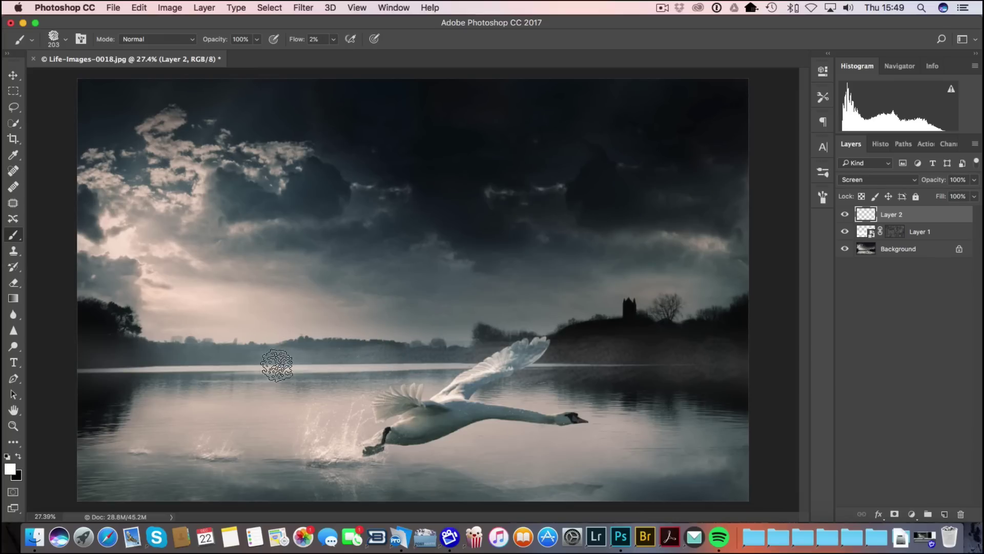
mouse_move(228, 361)
mouse_down()
mouse_move(151, 358)
mouse_move(159, 368)
mouse_move(97, 359)
mouse_move(129, 363)
mouse_move(83, 371)
mouse_move(163, 365)
mouse_up()
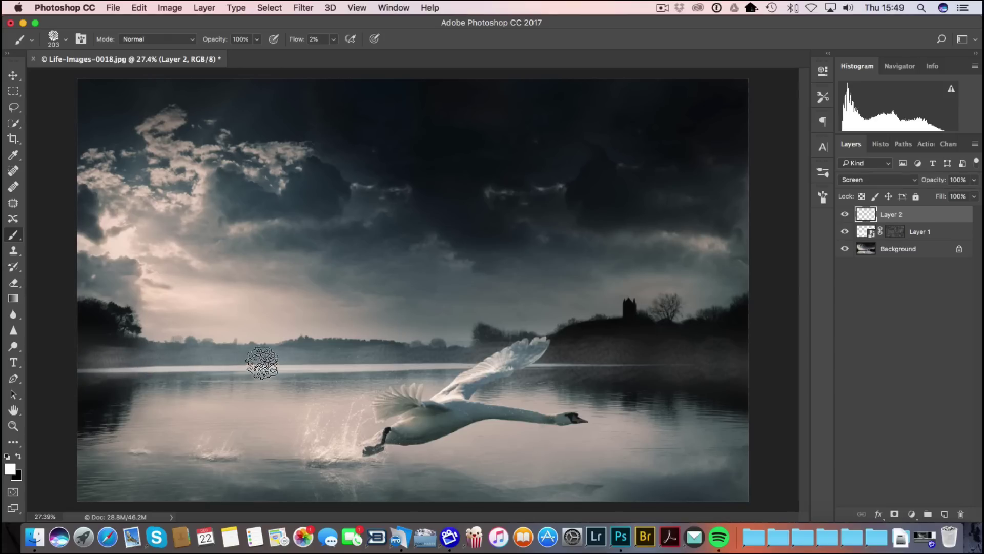
mouse_move(546, 351)
mouse_down()
mouse_move(582, 359)
mouse_move(623, 333)
mouse_move(646, 367)
mouse_move(647, 341)
mouse_move(618, 331)
mouse_move(680, 392)
mouse_move(668, 346)
mouse_move(687, 364)
mouse_move(709, 339)
mouse_move(723, 361)
mouse_move(739, 343)
mouse_move(741, 372)
mouse_move(725, 383)
mouse_move(635, 379)
mouse_move(710, 408)
mouse_move(725, 396)
mouse_move(563, 372)
mouse_move(110, 382)
mouse_move(126, 362)
mouse_move(208, 390)
mouse_move(144, 357)
mouse_move(102, 350)
mouse_move(134, 385)
mouse_move(84, 352)
mouse_move(105, 339)
mouse_move(147, 382)
mouse_move(139, 358)
mouse_move(181, 343)
mouse_move(232, 352)
mouse_move(324, 345)
mouse_move(372, 361)
mouse_move(306, 340)
mouse_move(416, 363)
mouse_move(414, 344)
mouse_move(454, 336)
mouse_move(466, 365)
mouse_move(318, 392)
mouse_move(82, 378)
mouse_move(75, 396)
mouse_move(125, 378)
mouse_move(259, 367)
mouse_up()
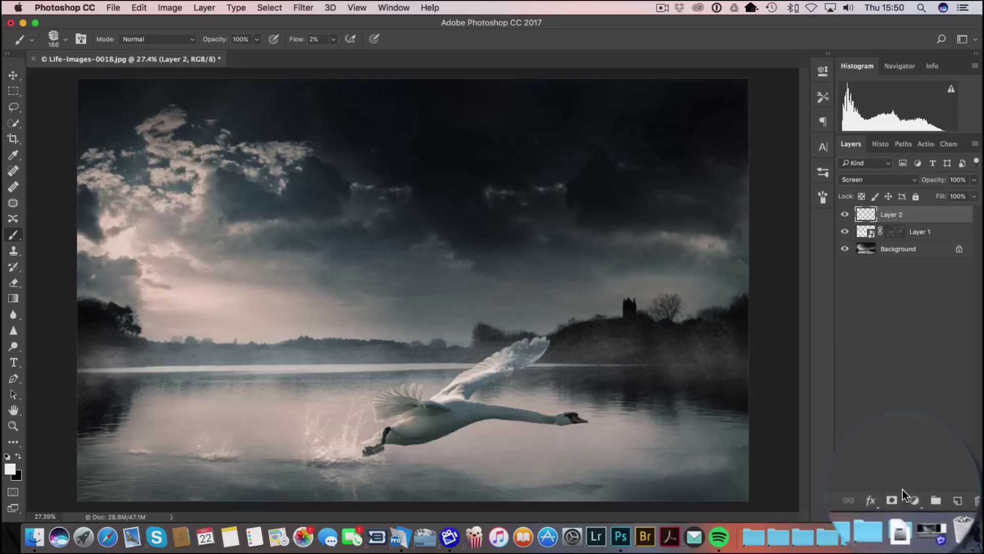
Add a layer mask to Layer 2 and fill it with Difference Clouds
click(895, 514)
key(super+z)
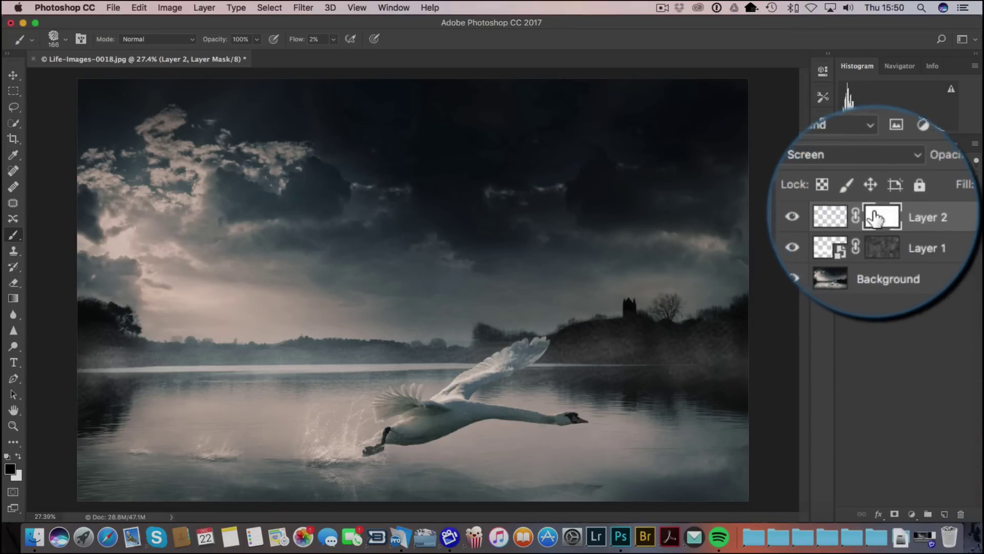
click(306, 16)
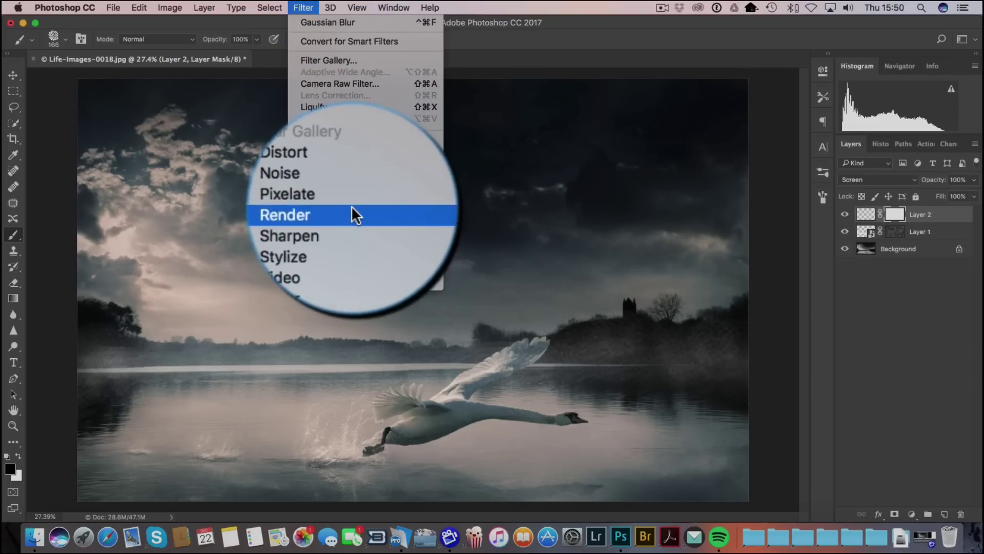
mouse_move(351, 211)
click(500, 265)
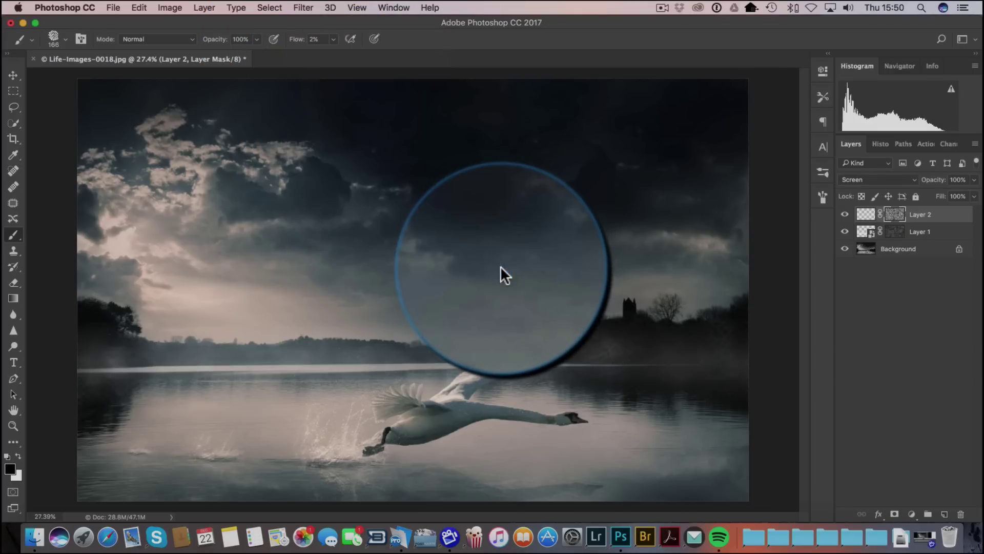
alt+click(893, 216)
alt+click(892, 215)
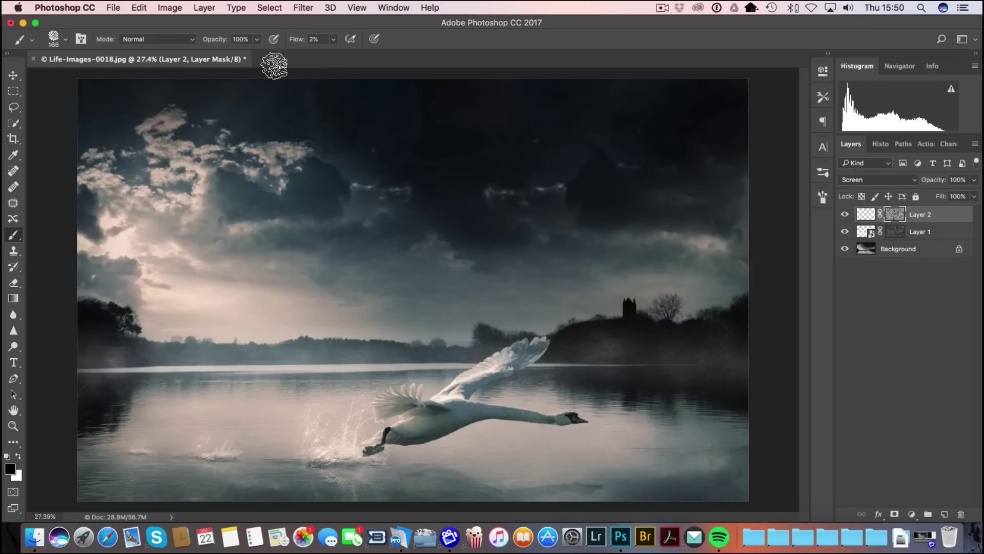
Blur Layer 2's cloud mask with a 141.3-pixel Gaussian Blur
click(307, 9)
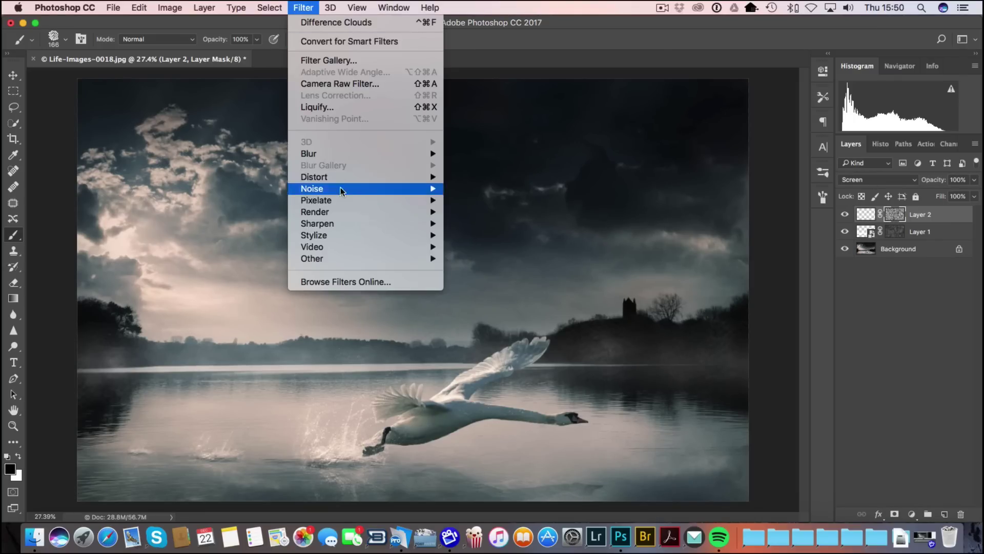
mouse_move(345, 200)
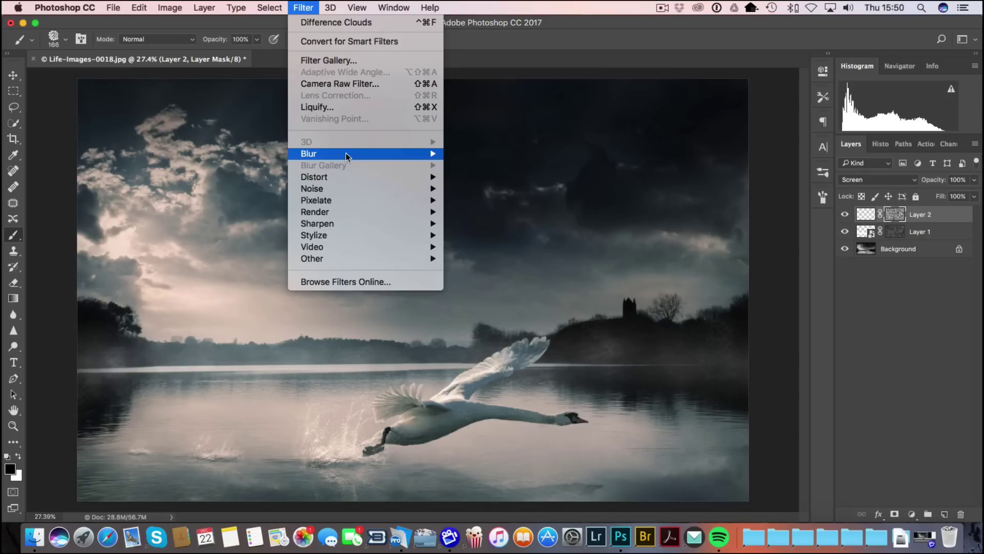
mouse_move(345, 154)
click(498, 202)
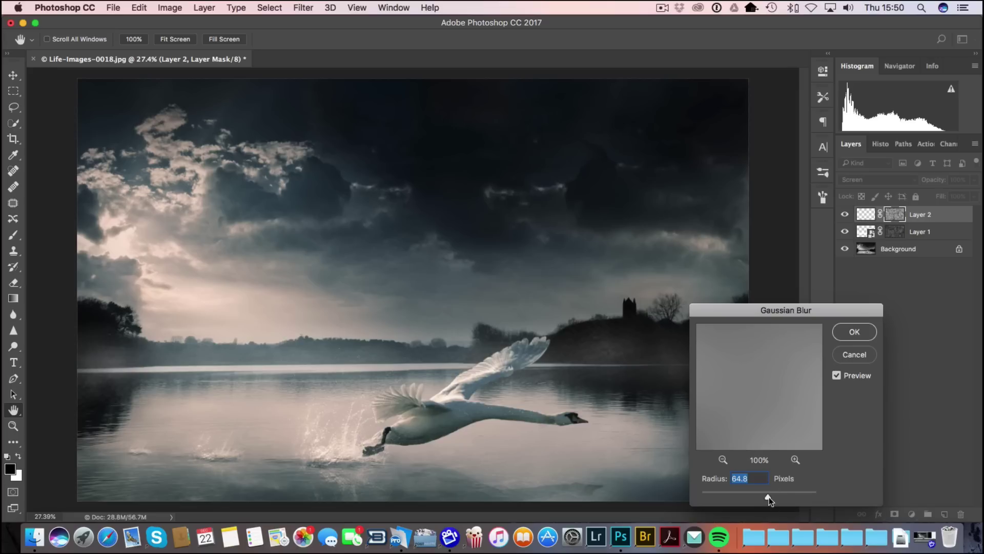
drag(774, 493, 783, 491)
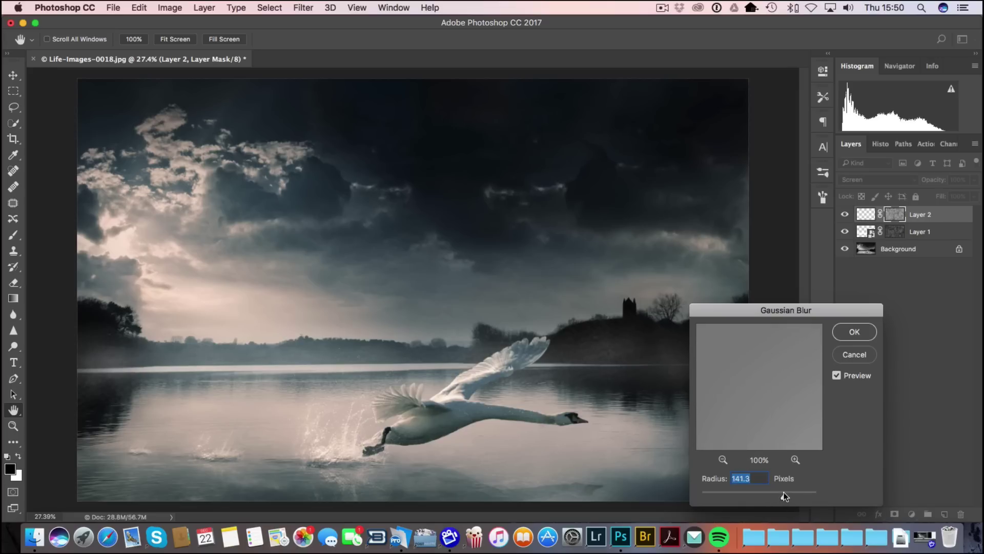
key(Return)
Return to the Brush and set Layer 2's opacity to 42%
key(b)
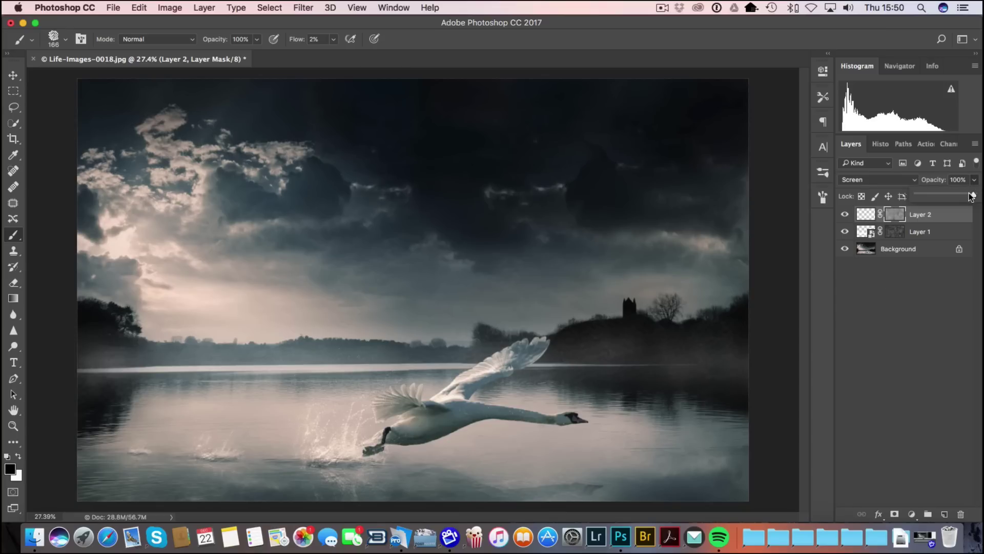
drag(957, 193, 931, 193)
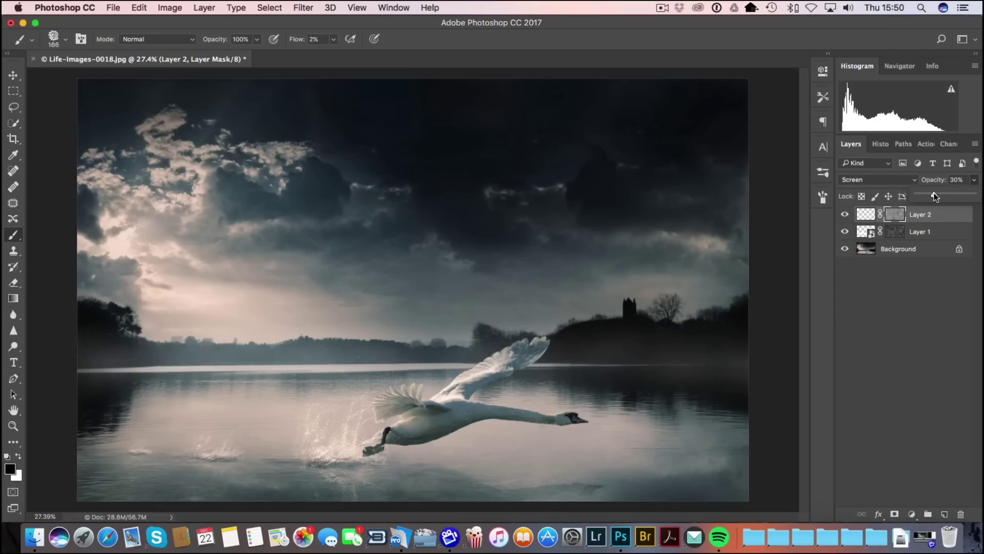
drag(937, 194, 941, 195)
Toggle Layer 2's visibility several times to compare the mist on and off, ending visible
click(845, 216)
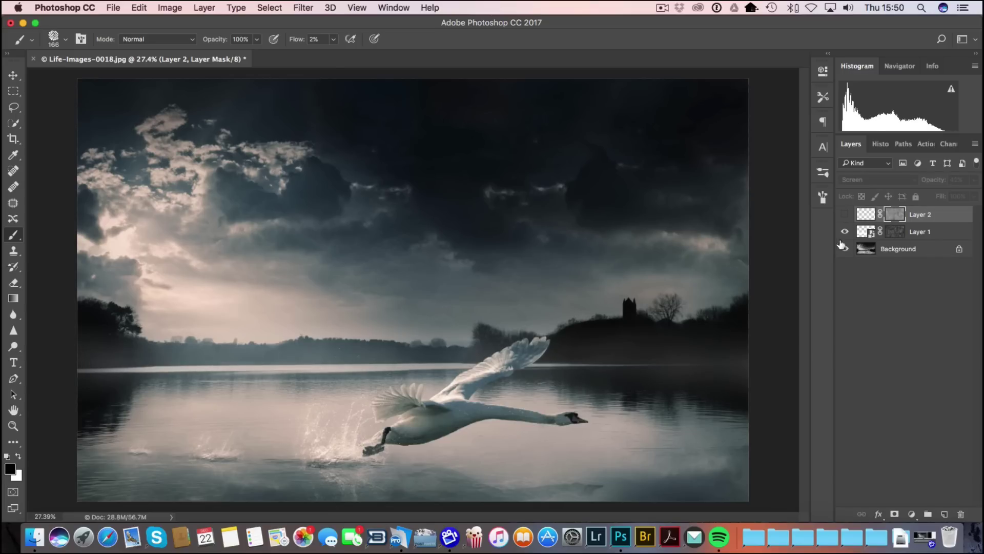
click(846, 215)
click(845, 215)
click(846, 215)
click(845, 216)
click(846, 216)
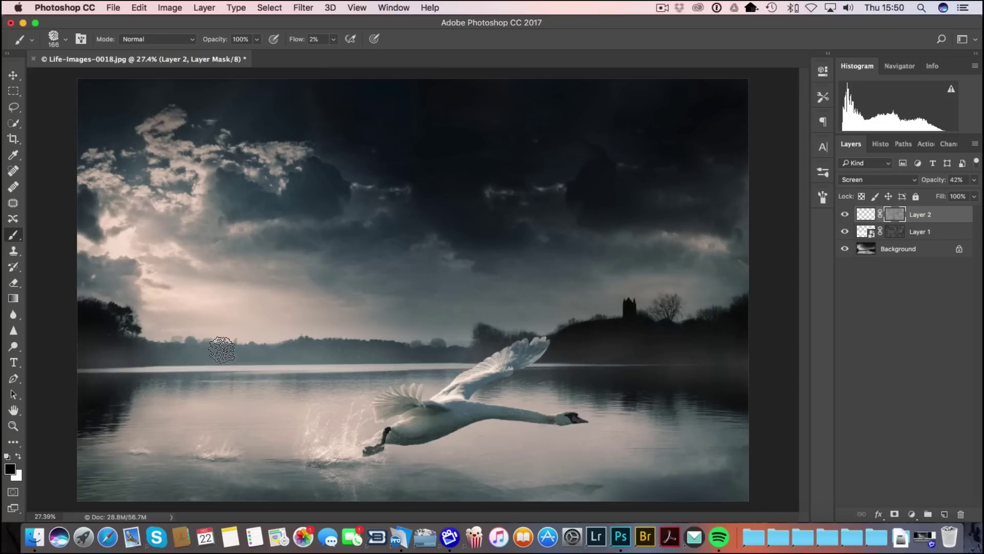
Enlarge the brush to 261 px and raise its flow to 9%
drag(222, 350, 229, 351)
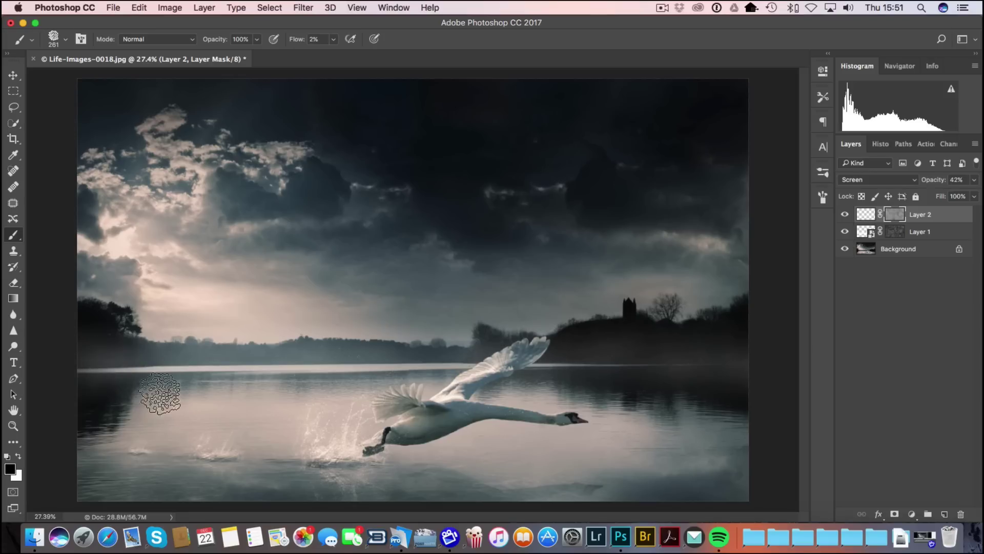
key(shift+0)
key(shift+9)
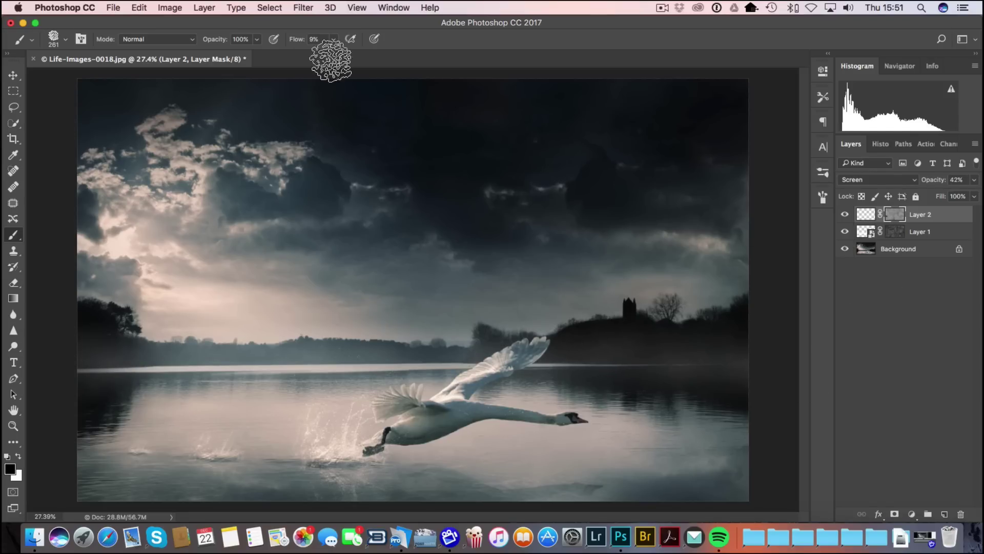
Apply a gentler 37.4-pixel Gaussian Blur to Layer 2's mask, then return to the Brush
click(304, 8)
mouse_move(332, 155)
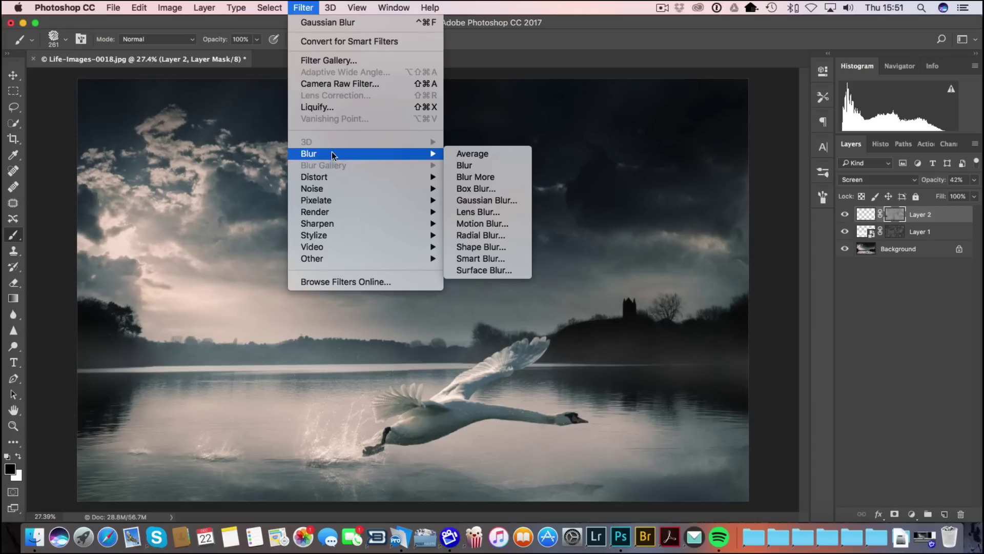
click(499, 200)
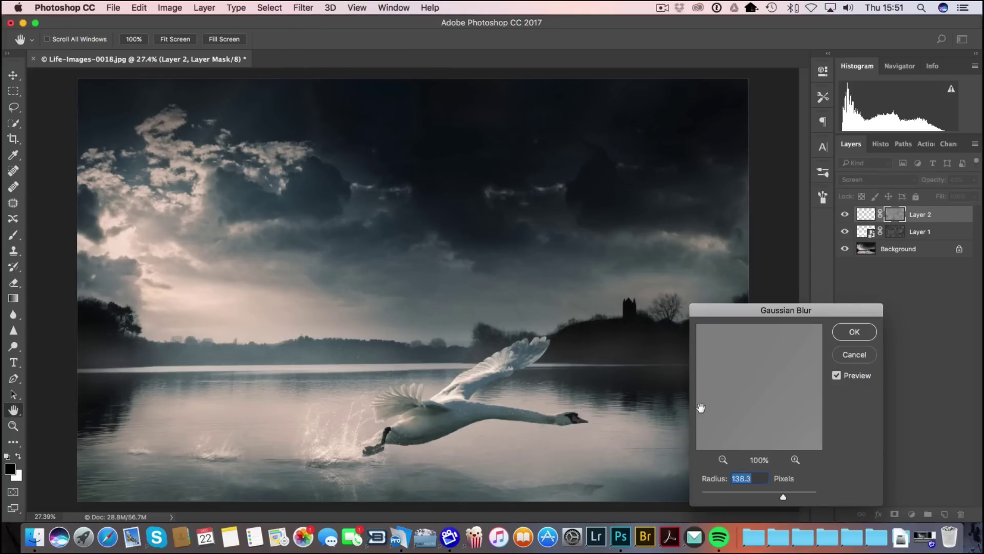
drag(776, 498, 760, 499)
click(854, 332)
key(b)
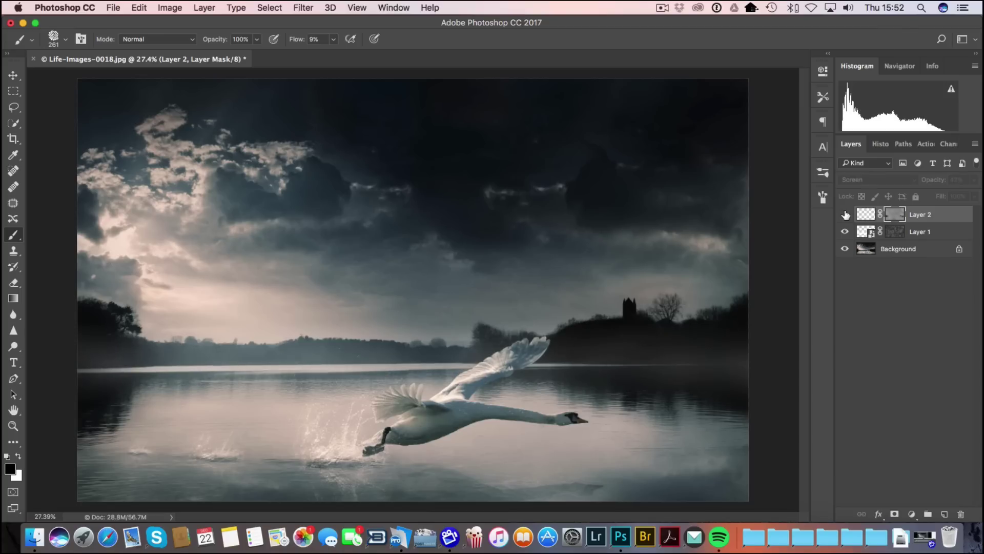
Group Layer 1 and Layer 2 into Group 1 and toggle the group to compare
shift+click(929, 235)
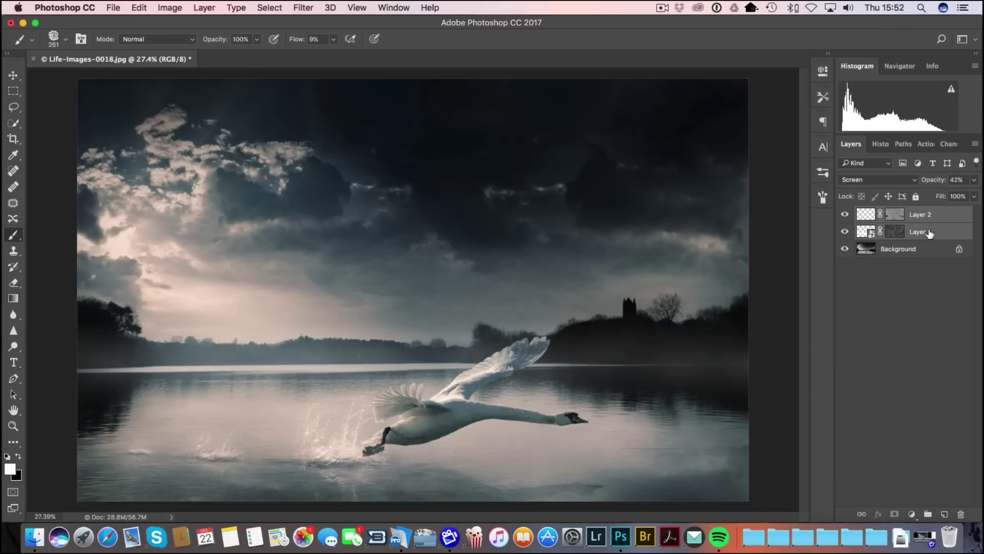
key(super+g)
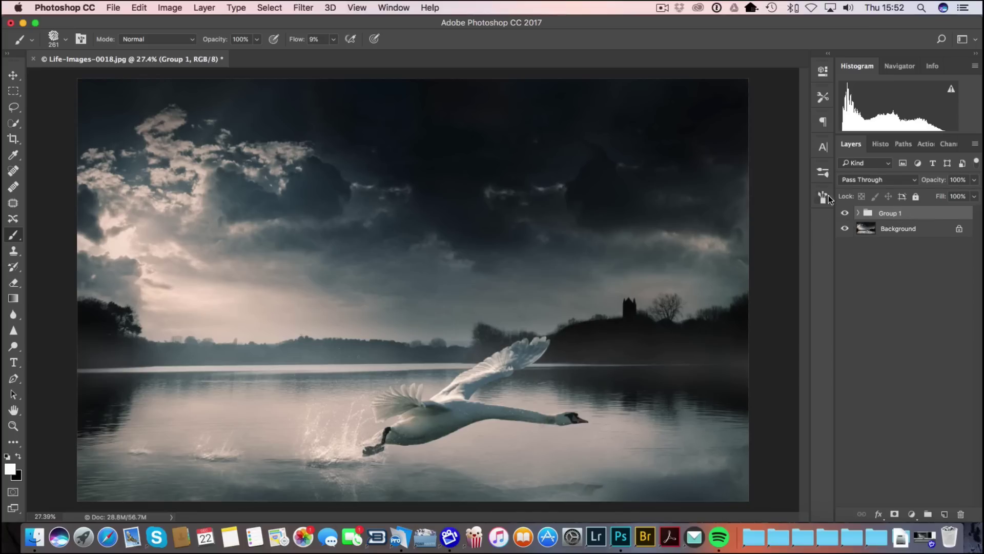
click(844, 213)
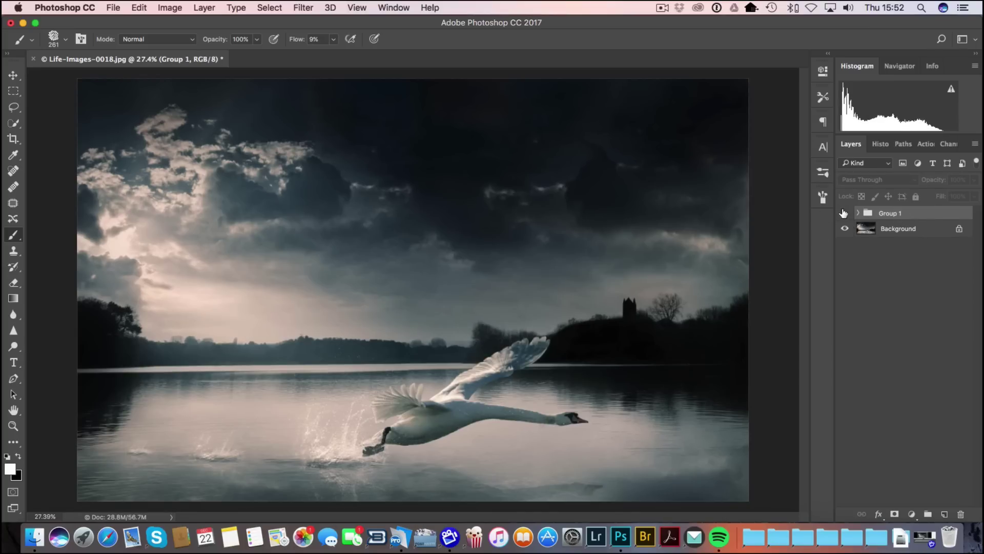
click(844, 213)
click(844, 212)
click(844, 213)
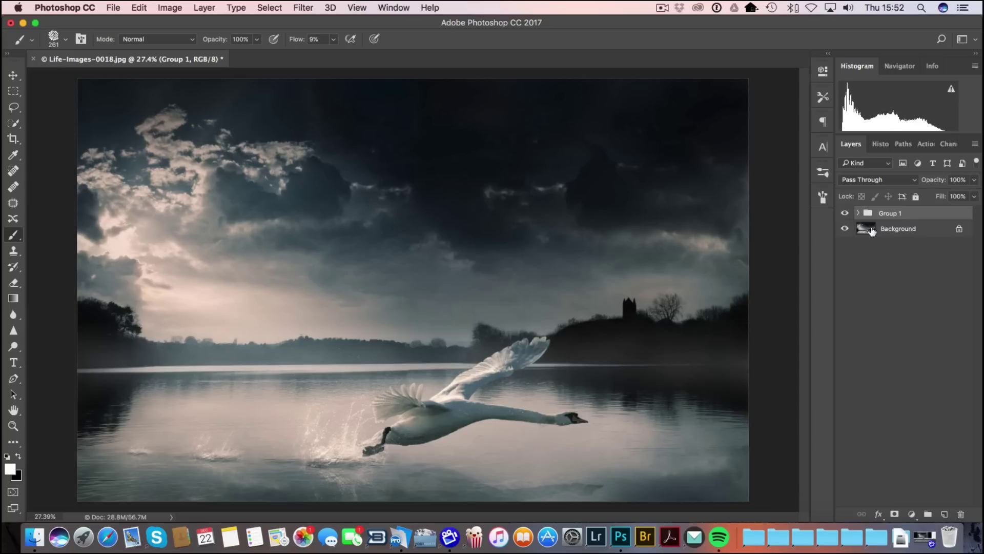
Expand Group 1, select Layer 1's mask, and hide Layer 2 to judge Layer 1 alone
click(858, 213)
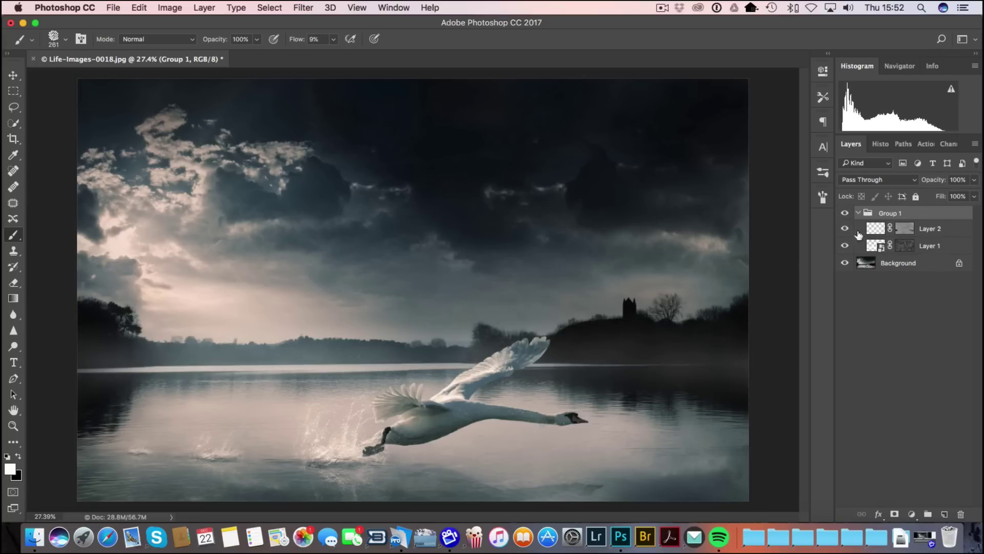
click(845, 228)
click(845, 247)
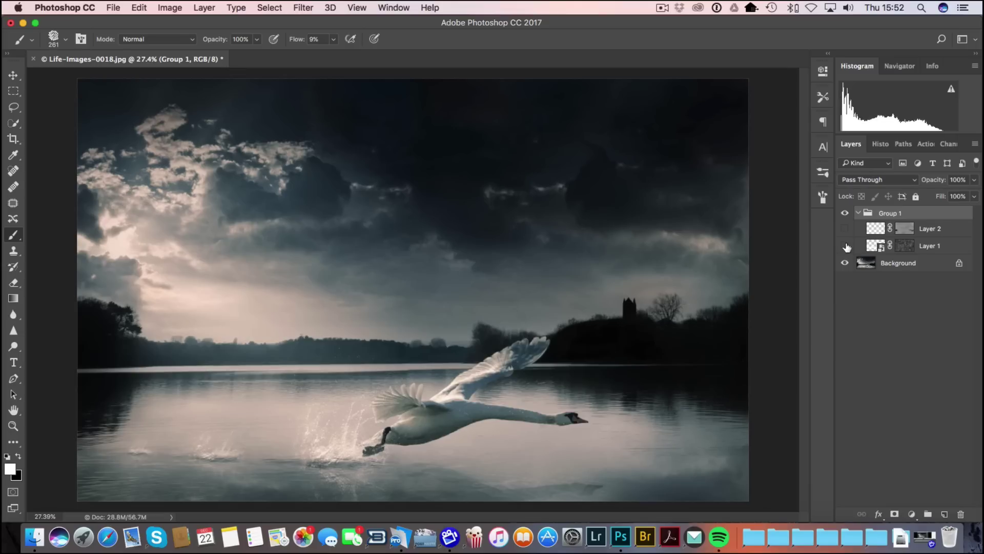
click(845, 246)
click(904, 246)
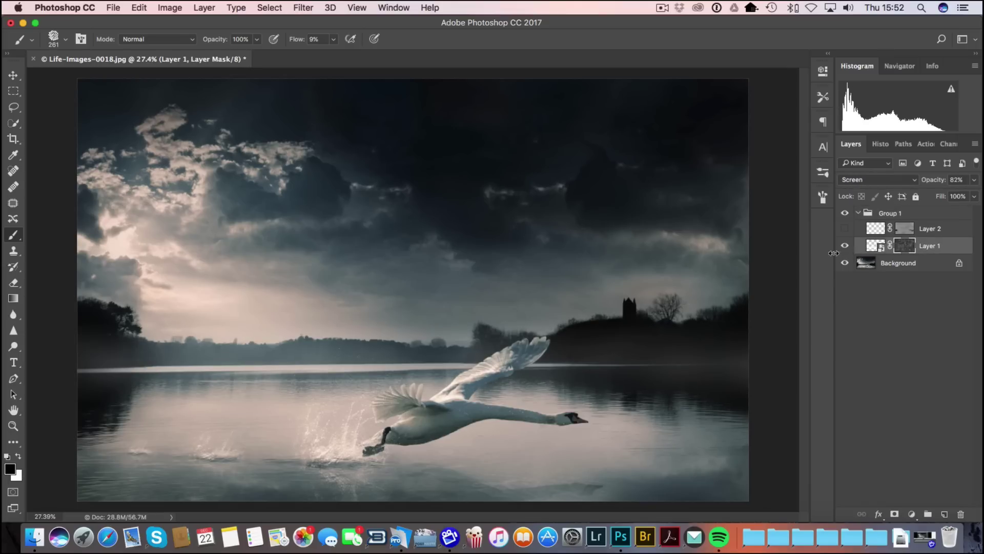
click(846, 229)
click(846, 229)
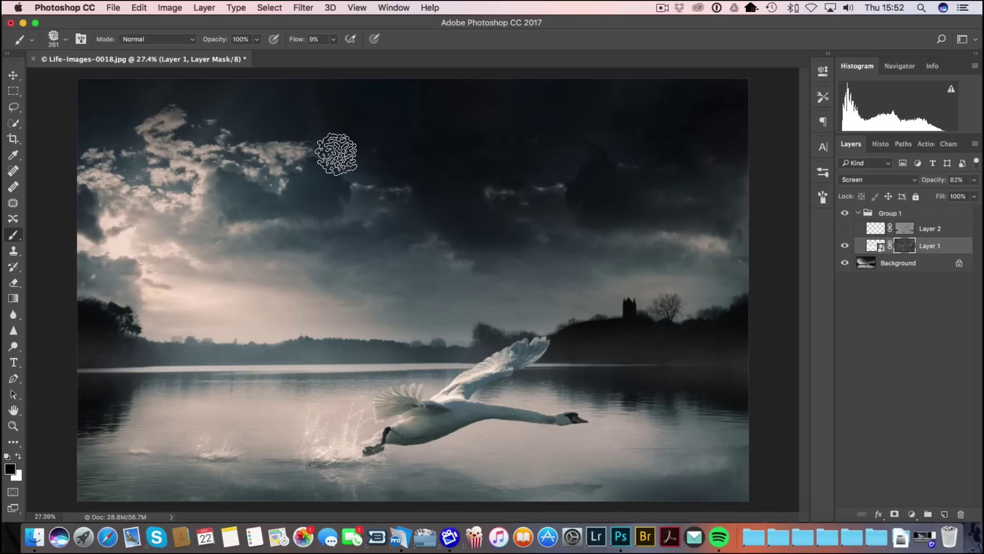
Blur Layer 1's mask with a 30.3-pixel Gaussian Blur, then return to the Brush
click(309, 9)
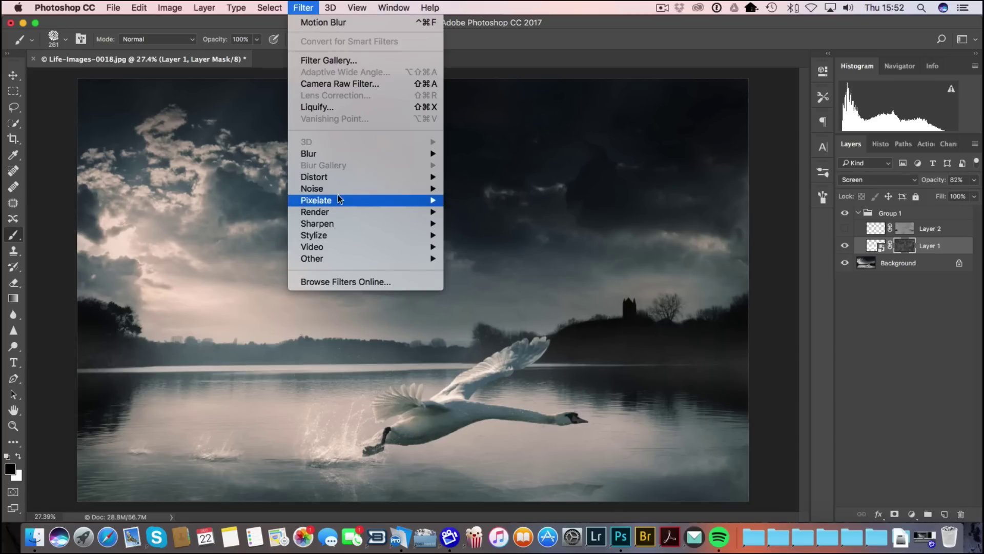
mouse_move(337, 154)
click(482, 200)
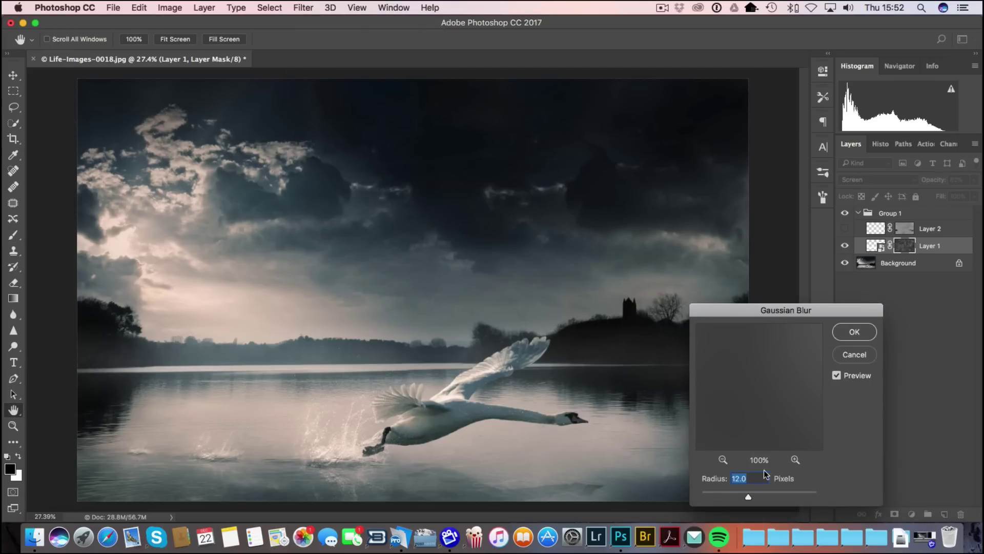
click(855, 333)
key(b)
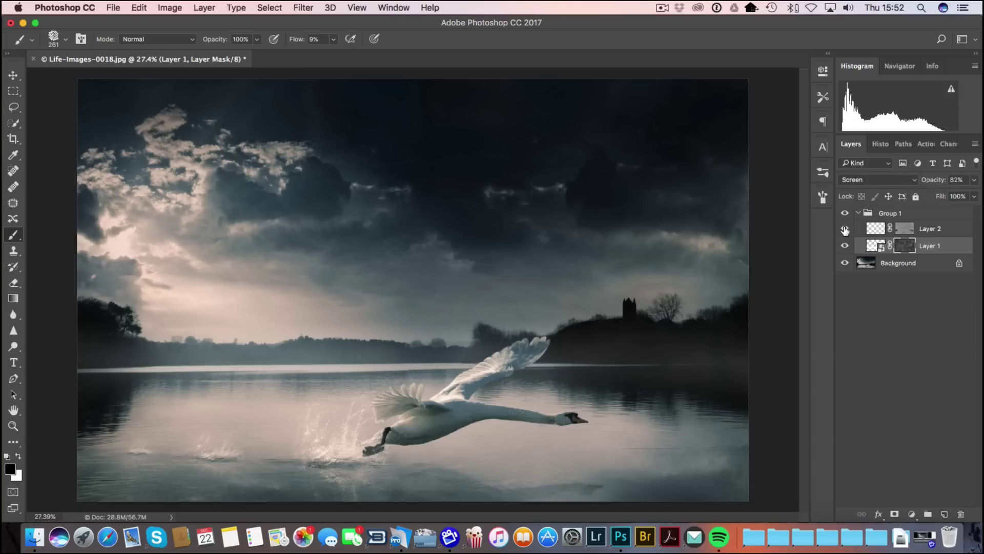
Show Layer 2's mist again and toggle Group 1 off and on to compare
click(845, 229)
click(905, 231)
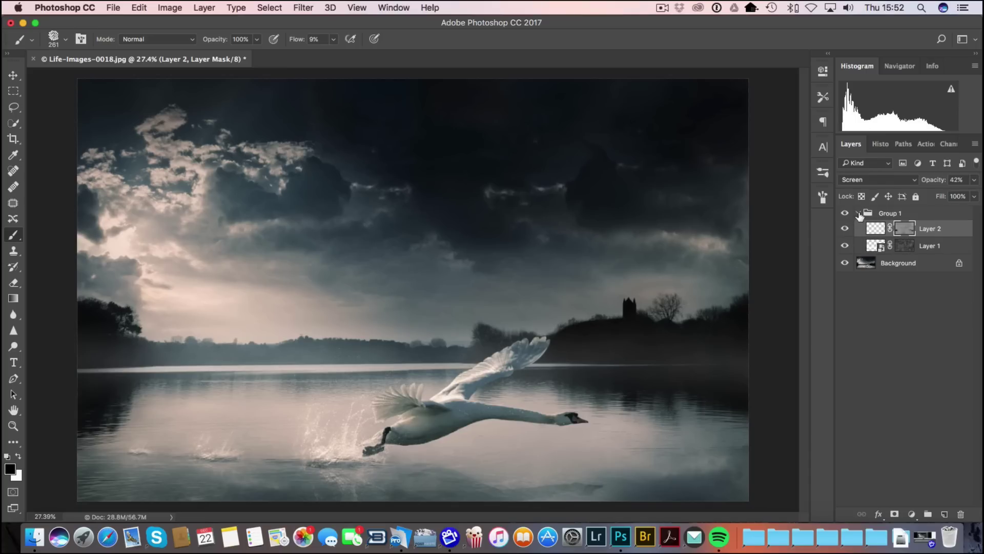
click(859, 213)
click(845, 212)
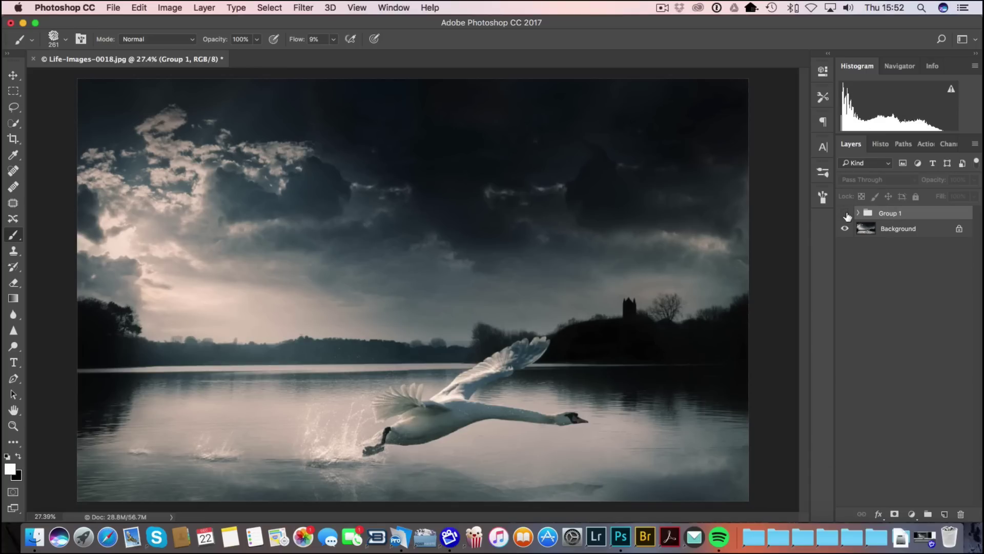
click(845, 213)
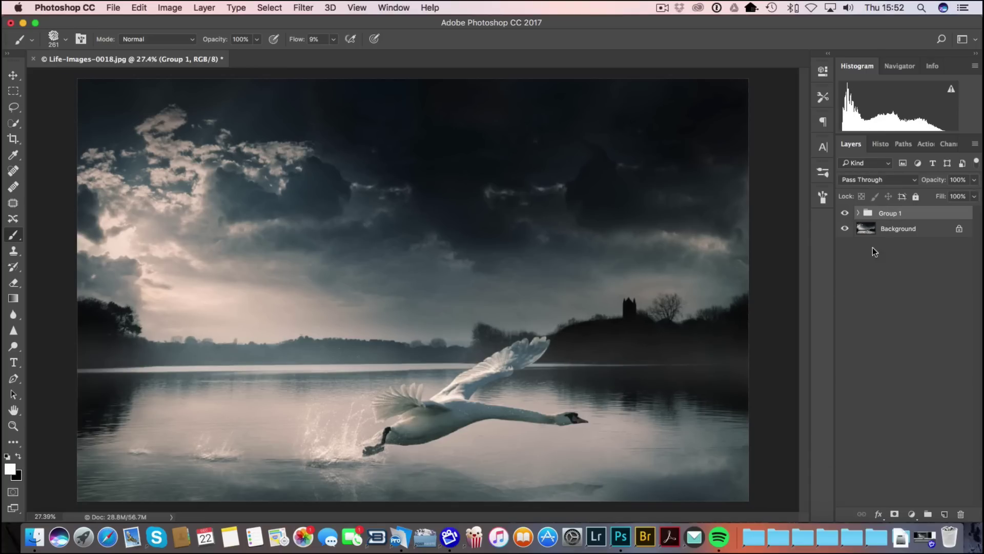
click(858, 213)
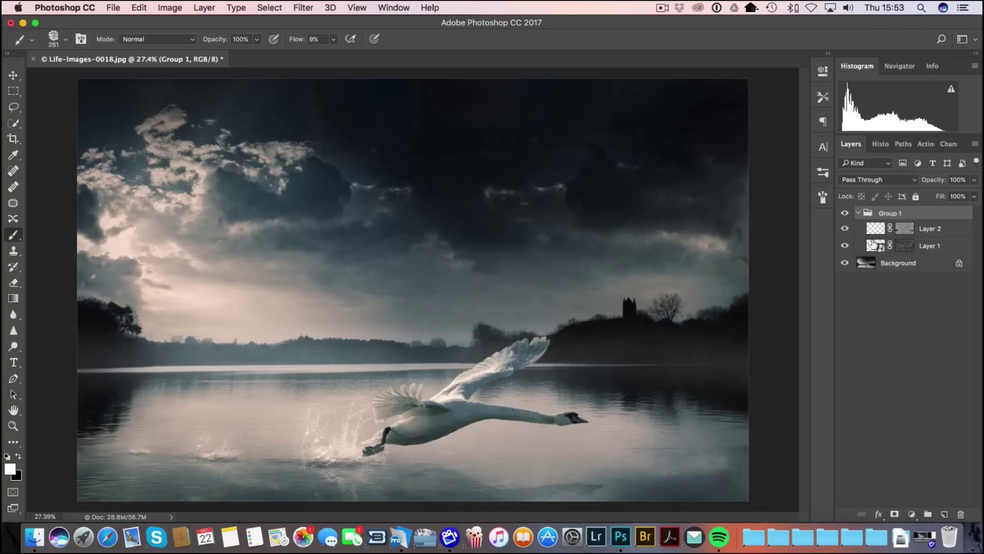
Set black as painting colour, then toggle Layer 2 and Layer 1 to compare the horizon mist
click(905, 246)
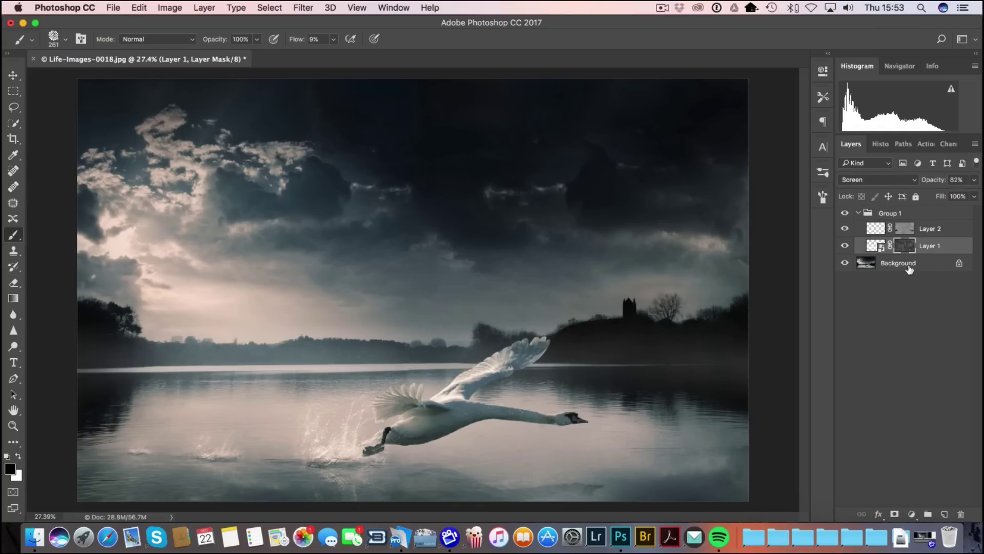
key(x)
click(908, 229)
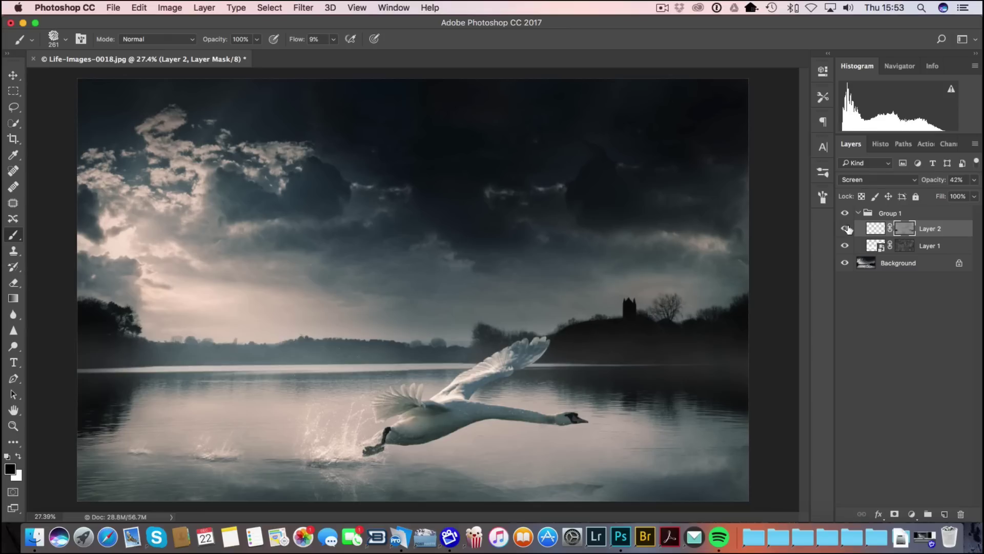
click(845, 229)
click(845, 229)
click(845, 245)
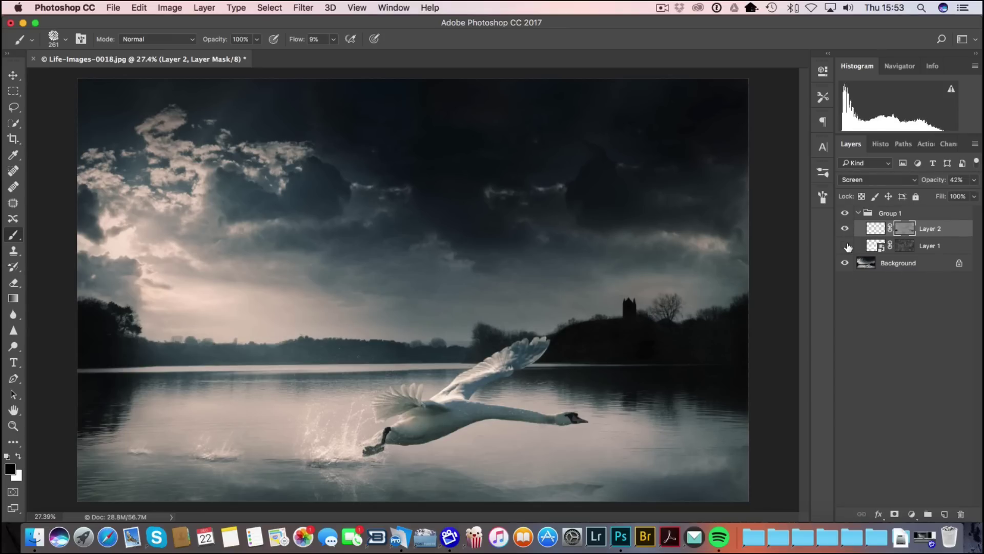
click(846, 245)
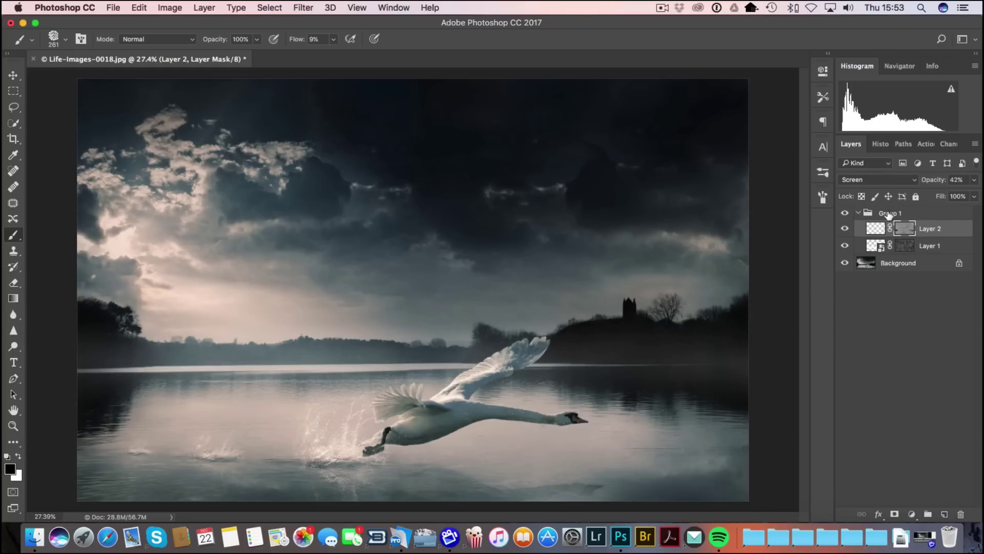
Hide and re-show Group 1 for a before-and-after view of the mist
click(860, 214)
click(846, 213)
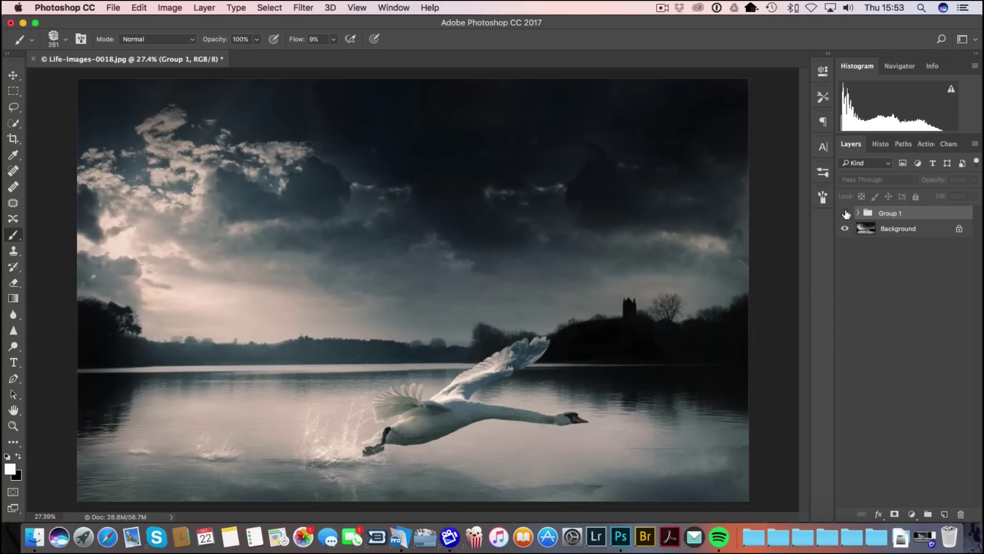
click(845, 214)
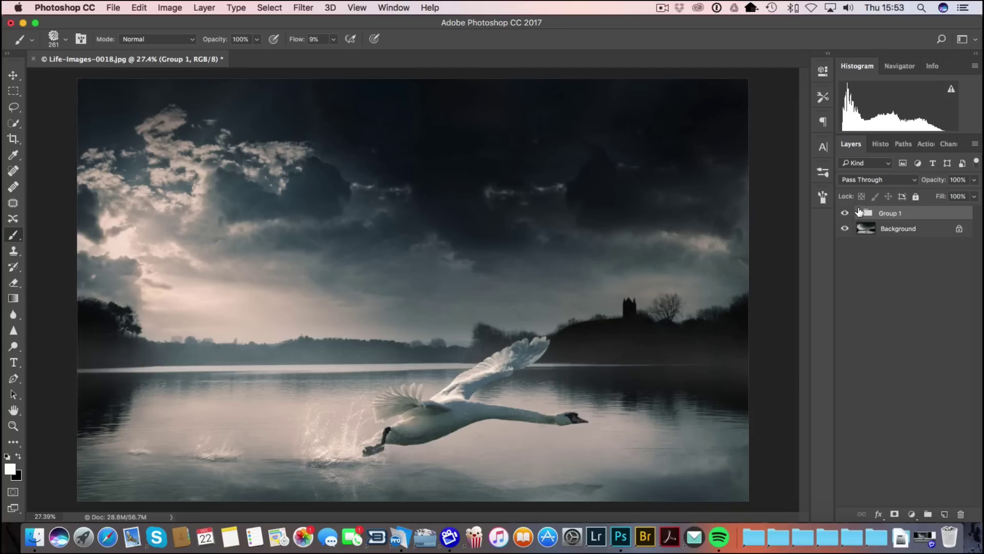
click(858, 213)
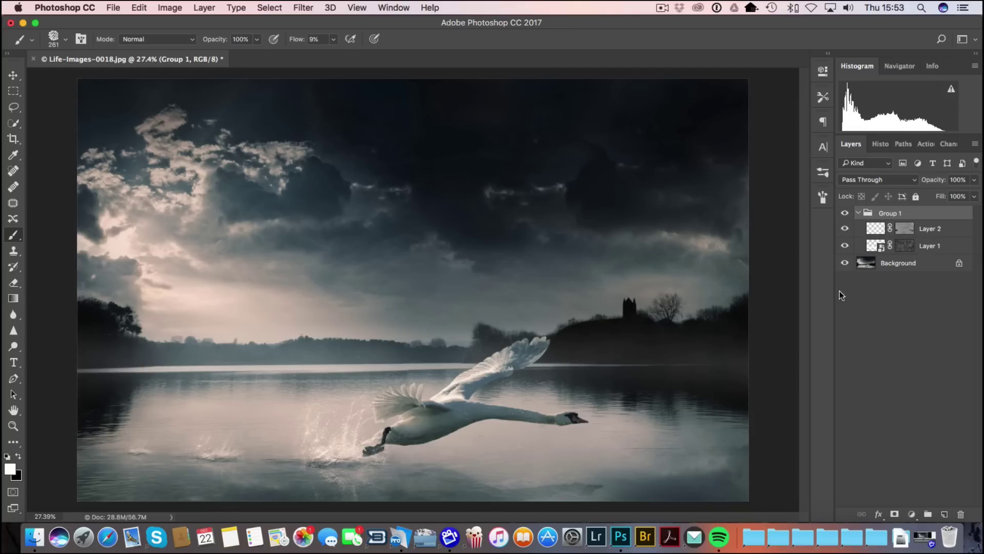